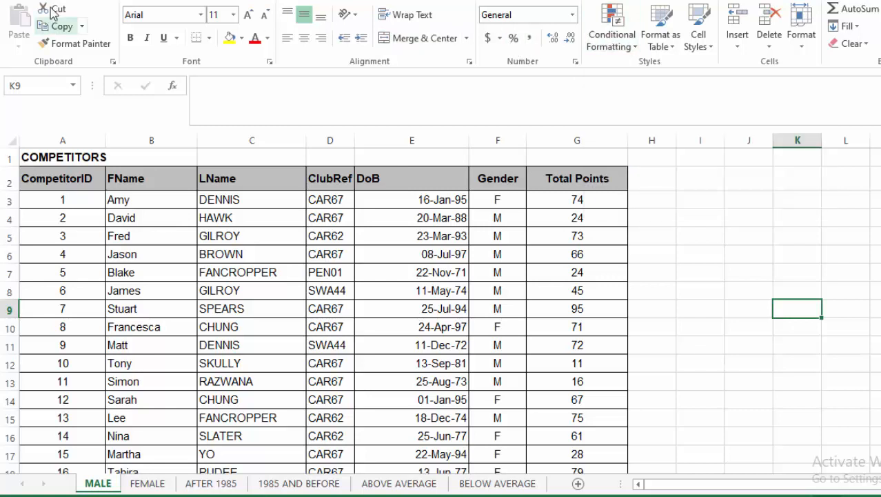
Examine the competitor table on the MALE sheet, from its Total Points values down to the last row.
left_click(770, 247)
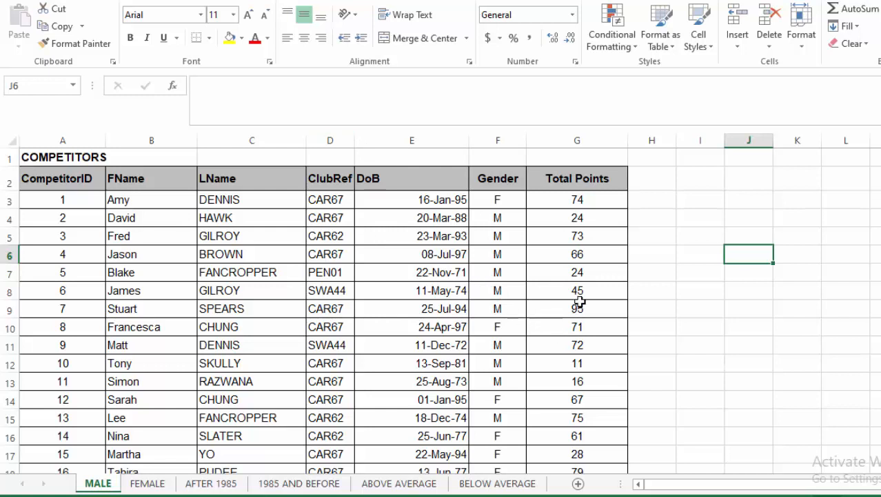
left_click(571, 199)
left_click(571, 235)
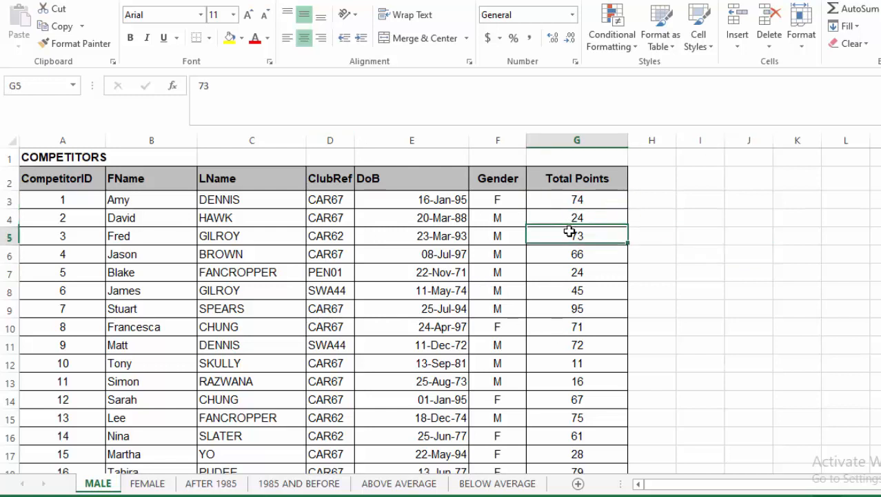
left_click(569, 290)
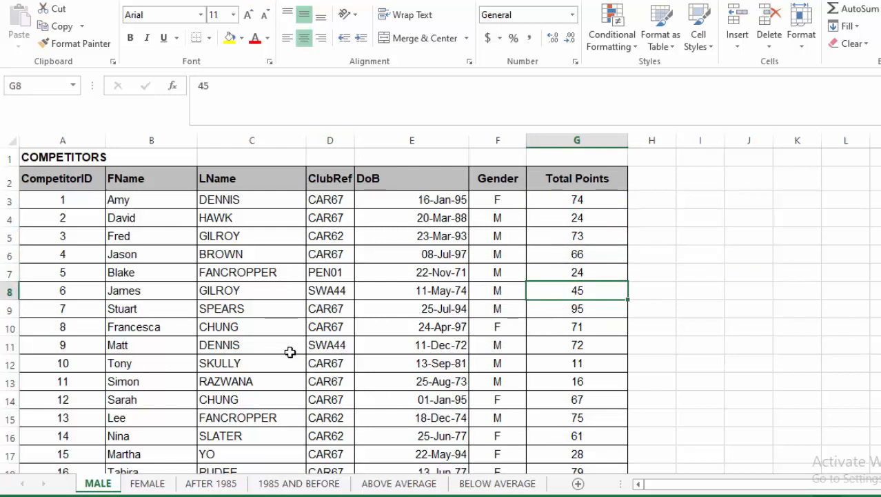
scroll(290, 352, "down", 2)
scroll(288, 345, "down", 3)
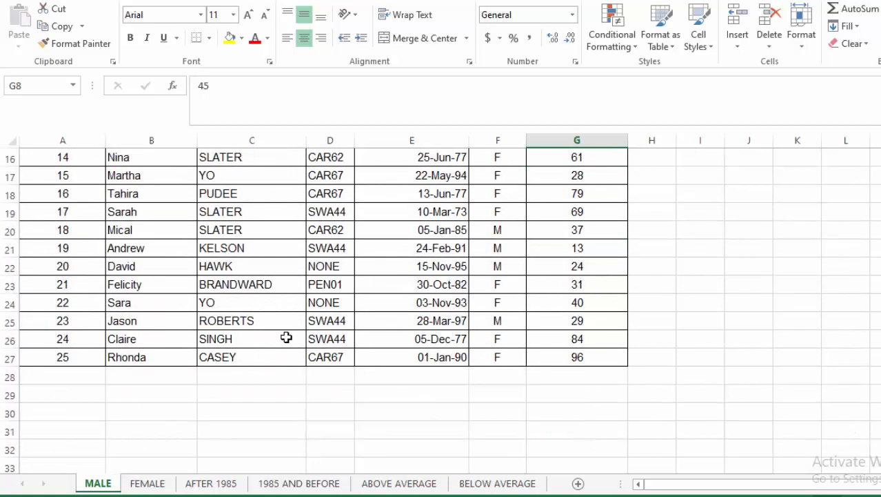
scroll(286, 337, "up", 5)
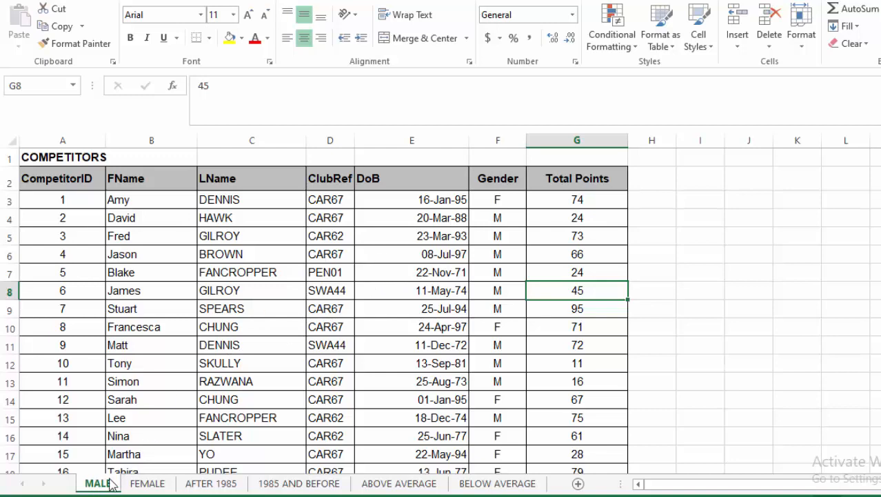
Look through the workbook's other sheets from FEMALE to BELOW AVERAGE, and return to the MALE sheet's Gender column.
left_click(146, 484)
left_click(224, 483)
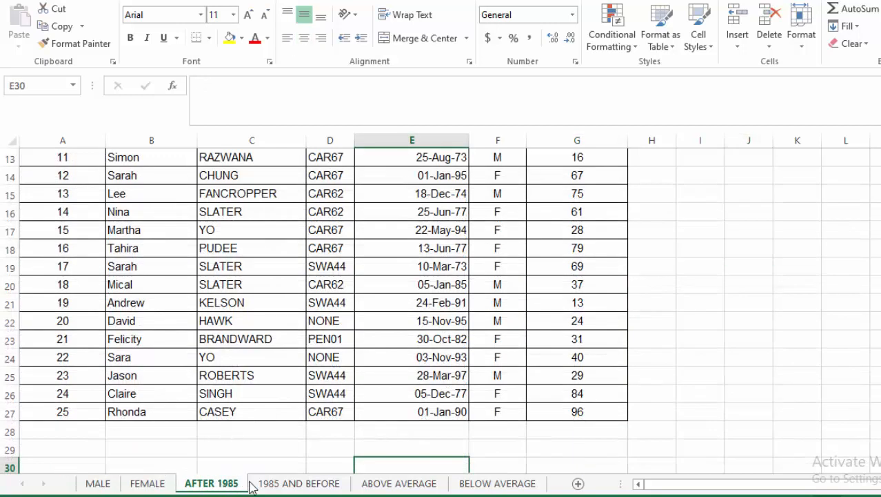
left_click(318, 483)
left_click(382, 485)
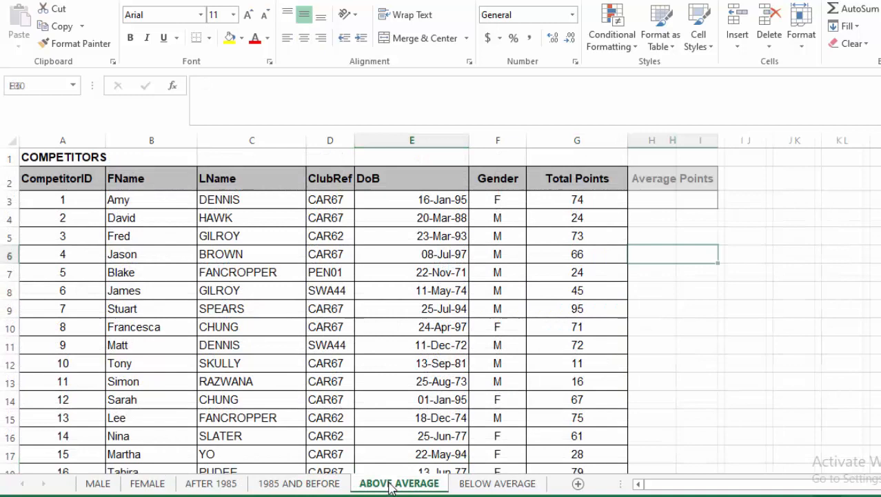
left_click(496, 483)
left_click(423, 485)
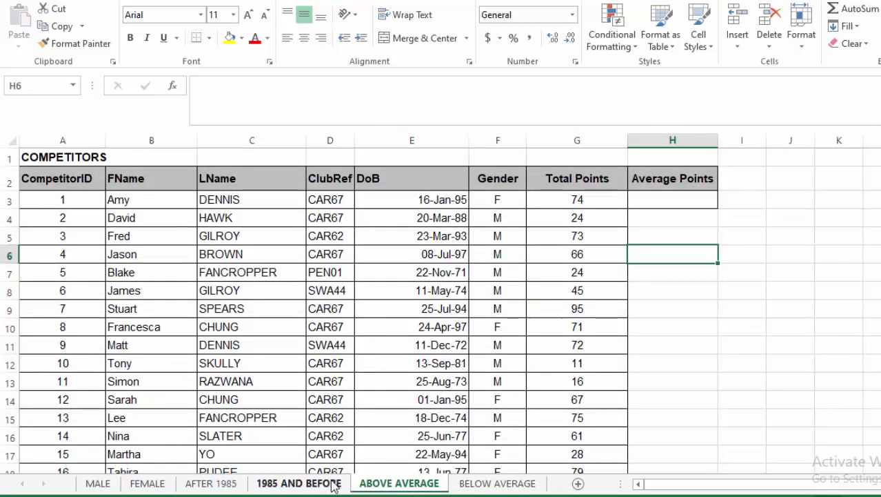
left_click(307, 484)
left_click(218, 484)
left_click(149, 483)
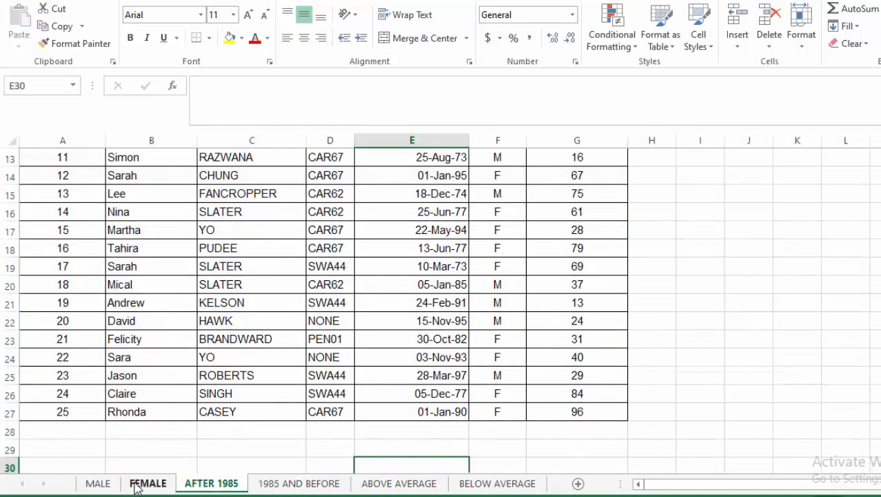
left_click(98, 482)
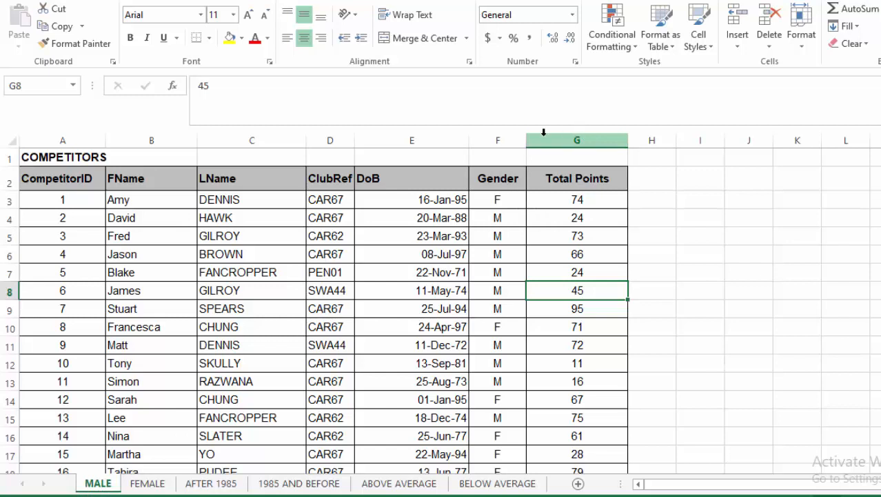
left_click(495, 137)
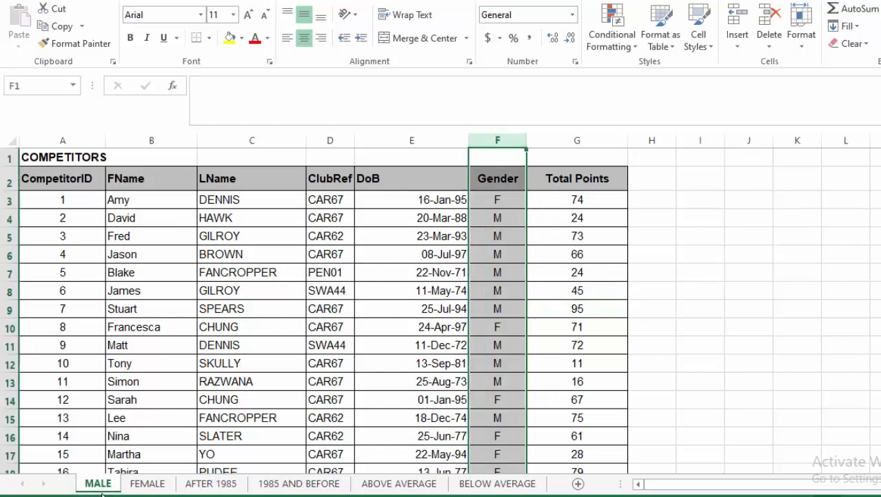
left_click(605, 240)
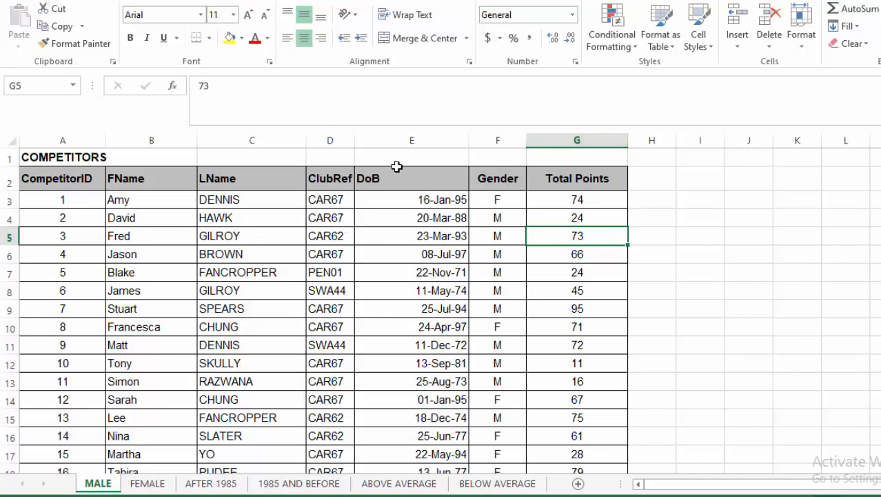
Highlight Gender values equal to "m" on the MALE sheet with Light Red Fill with Dark Red Text, and check the column.
left_click(501, 200)
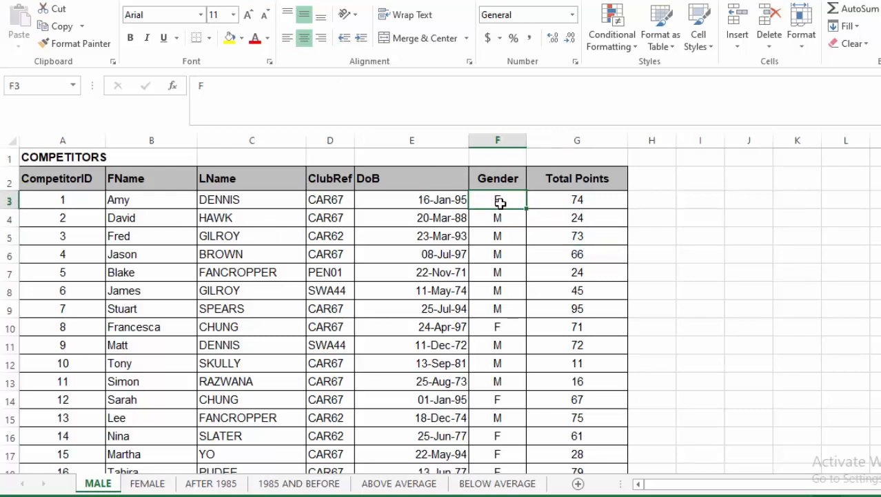
left_click_drag(501, 200, 503, 426)
scroll(686, 226, "up", 4)
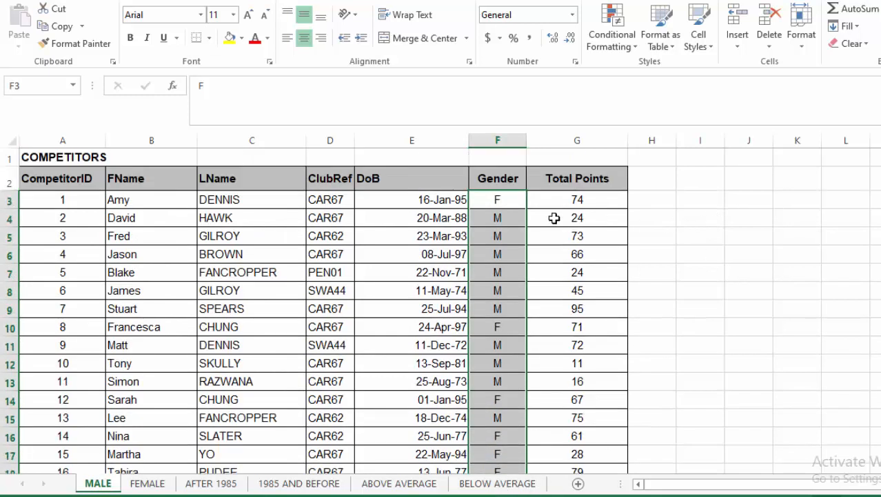
left_click(633, 46)
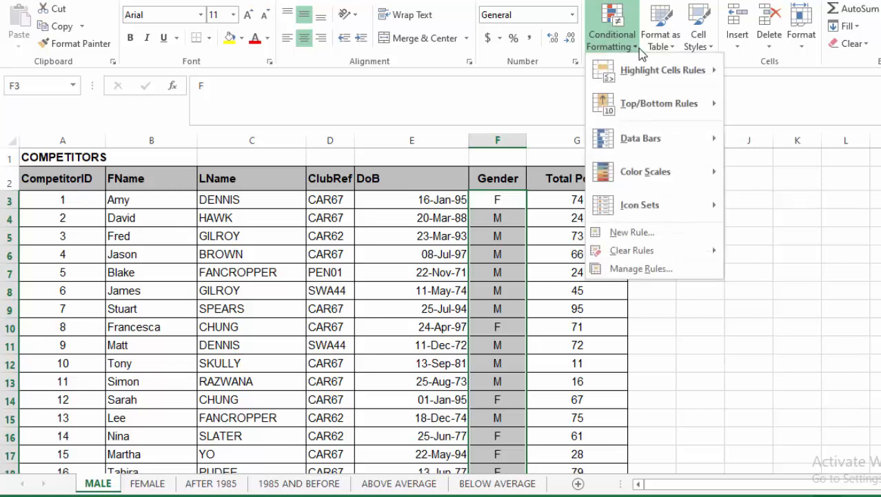
mouse_move(675, 78)
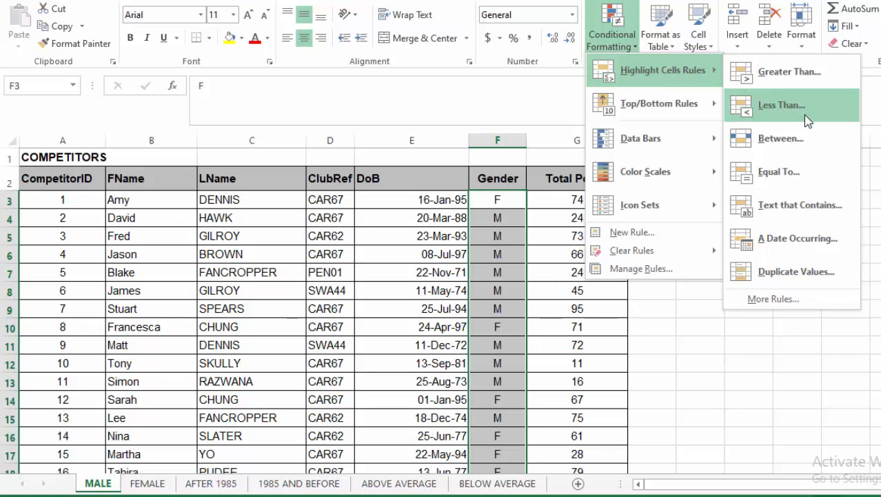
left_click(787, 177)
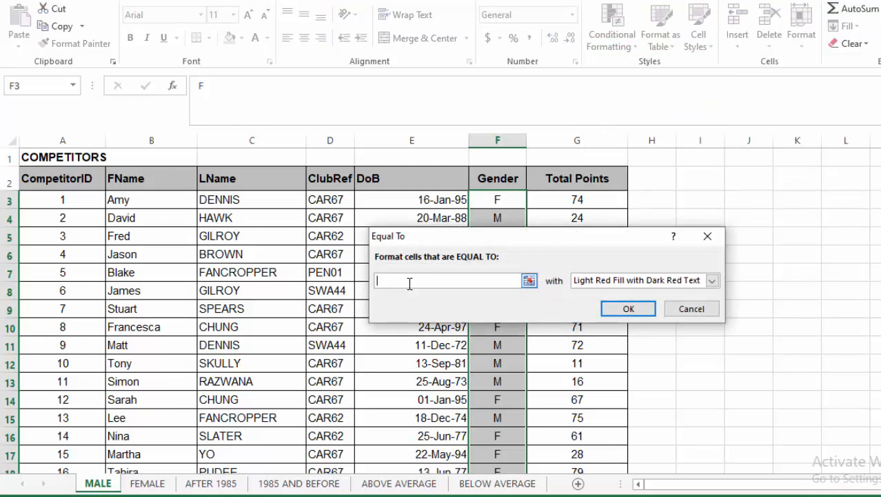
type("m")
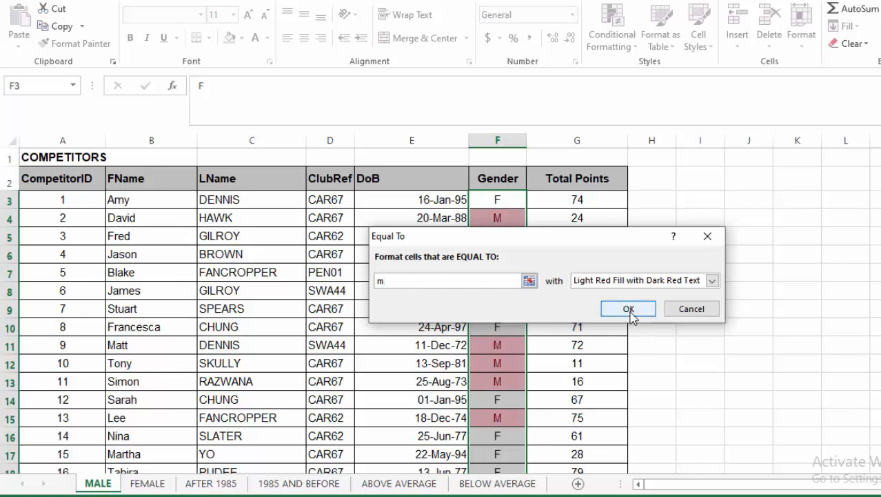
left_click(631, 311)
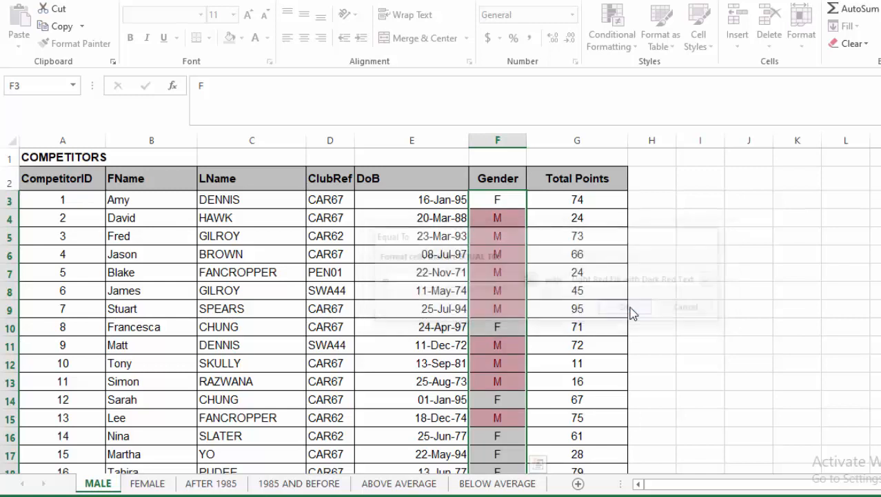
left_click(748, 258)
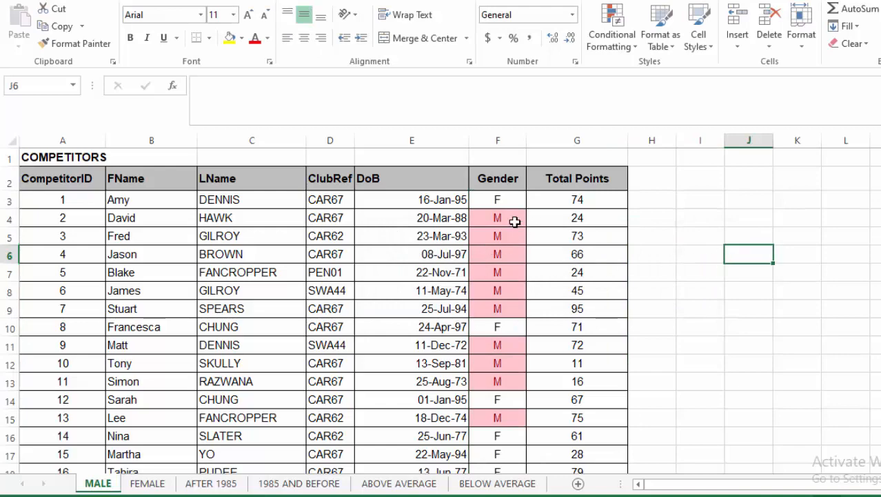
scroll(511, 235, "down", 2)
scroll(512, 291, "down", 3)
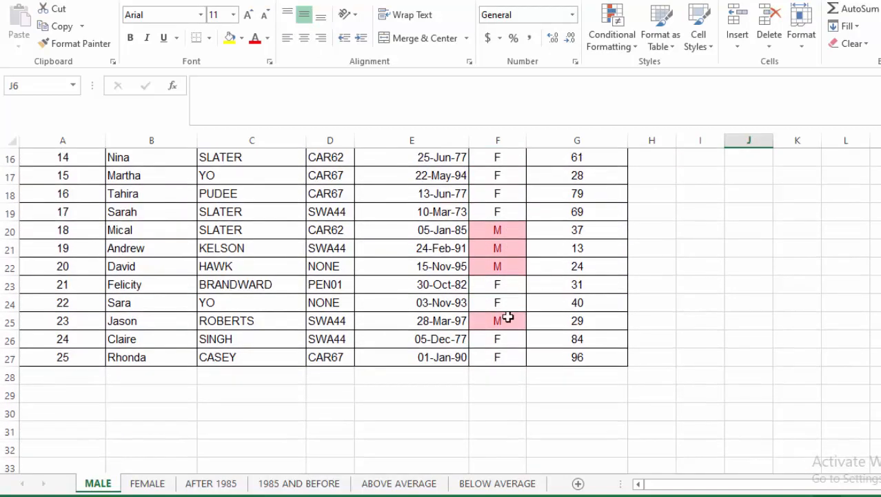
scroll(524, 304, "up", 2)
scroll(520, 295, "up", 3)
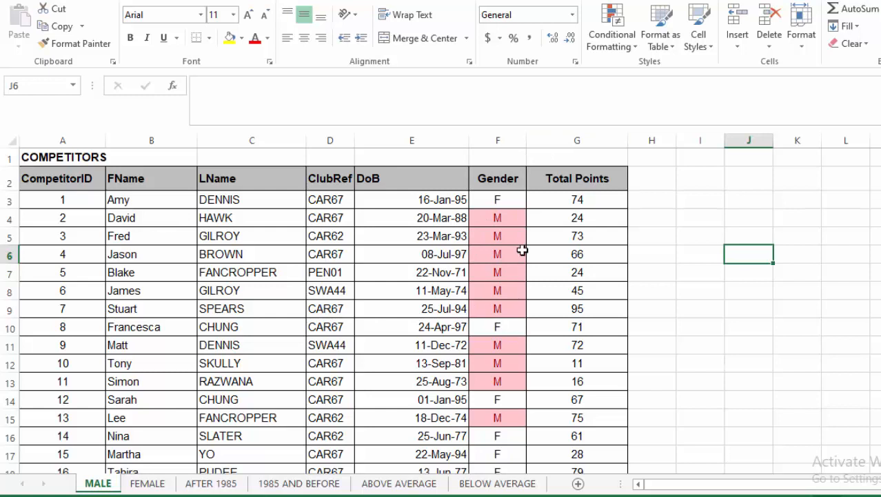
Clear the conditional formatting rules from the entire MALE sheet.
left_click(639, 49)
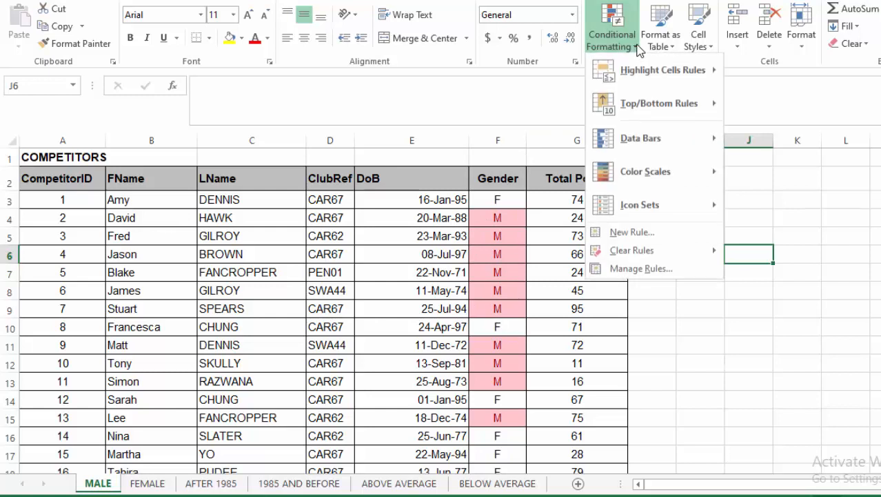
mouse_move(624, 171)
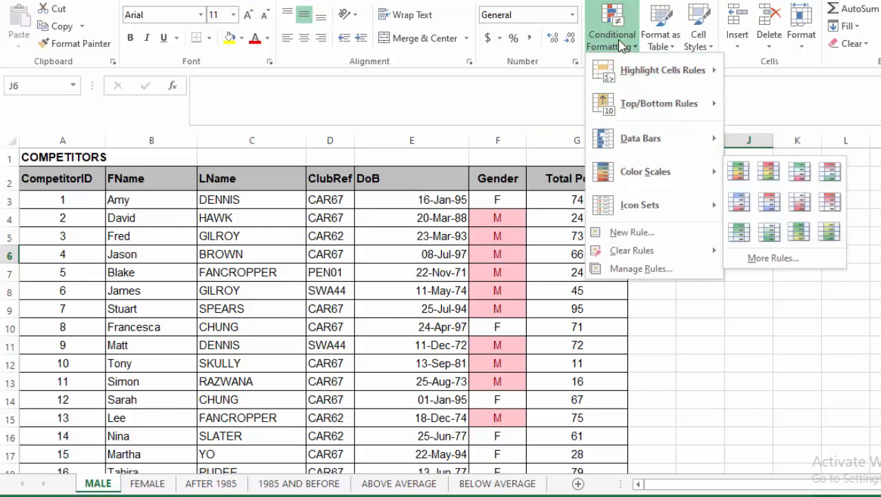
mouse_move(618, 258)
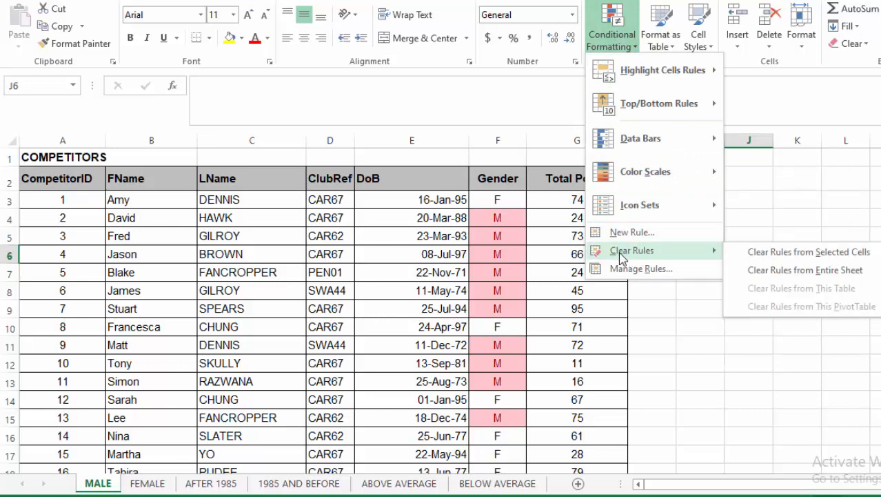
left_click(811, 269)
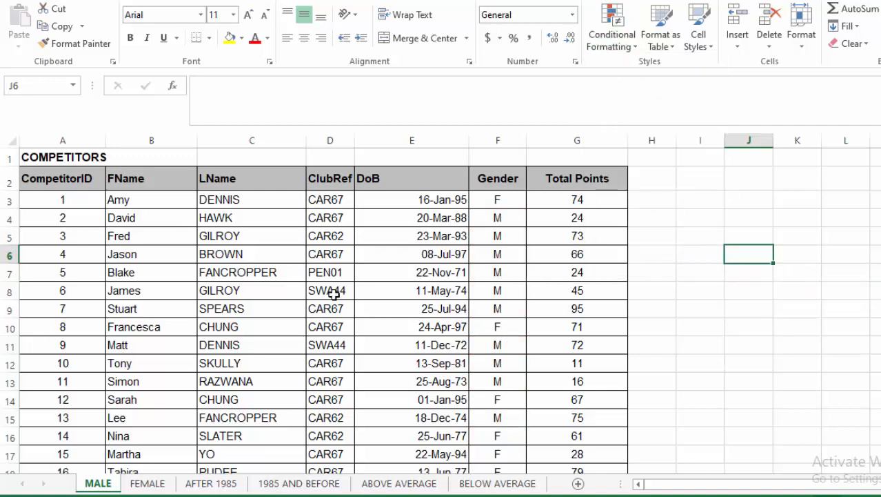
scroll(483, 283, "down", 10)
scroll(494, 252, "up", 10)
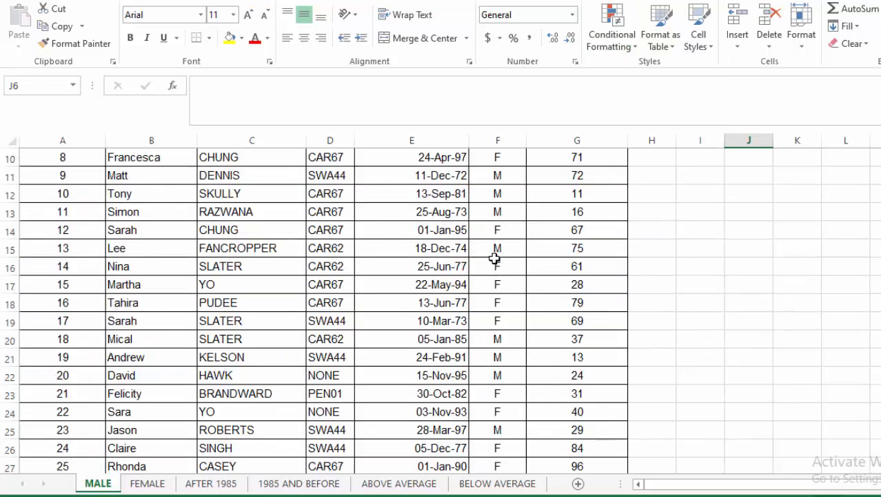
Undo the clearing of the MALE sheet's conditional formatting rules.
key("ctrl+z")
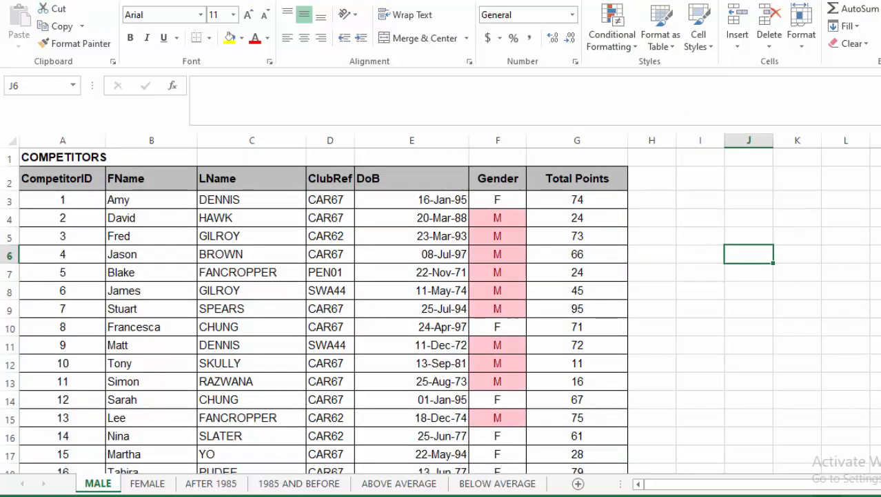
key("Up")
scroll(600, 311, "down", 2)
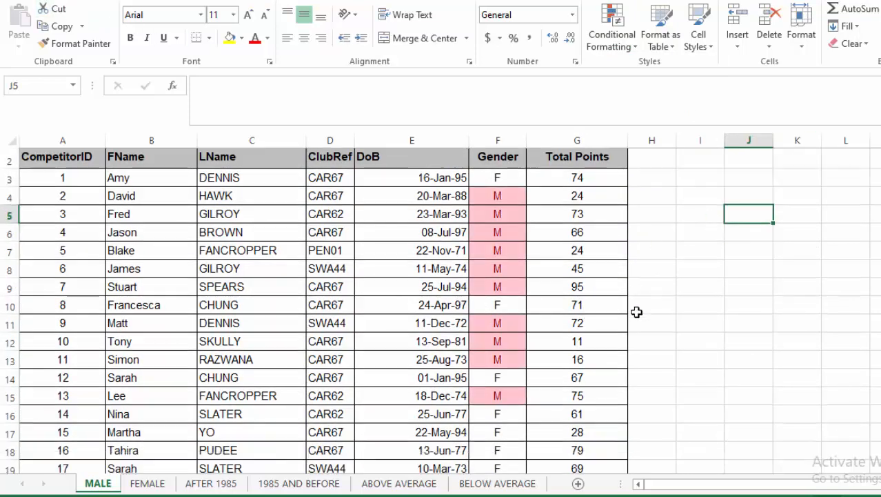
scroll(600, 324, "up", 2)
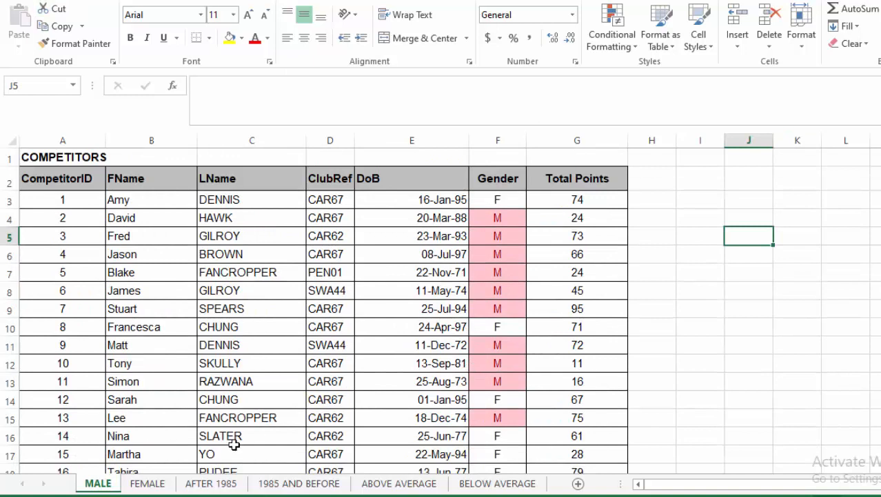
Highlight Gender values equal to "F" on the FEMALE sheet with Light Red Fill with Dark Red Text.
left_click(147, 485)
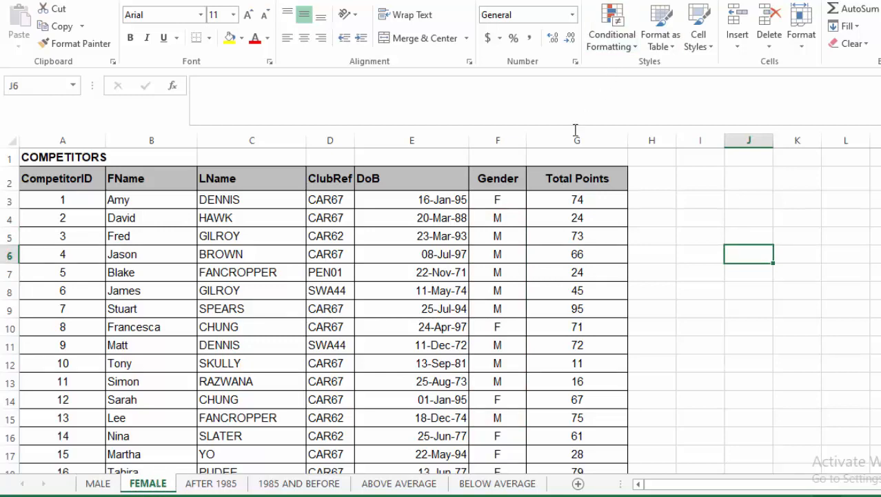
left_click_drag(501, 200, 507, 428)
scroll(614, 322, "up", 4)
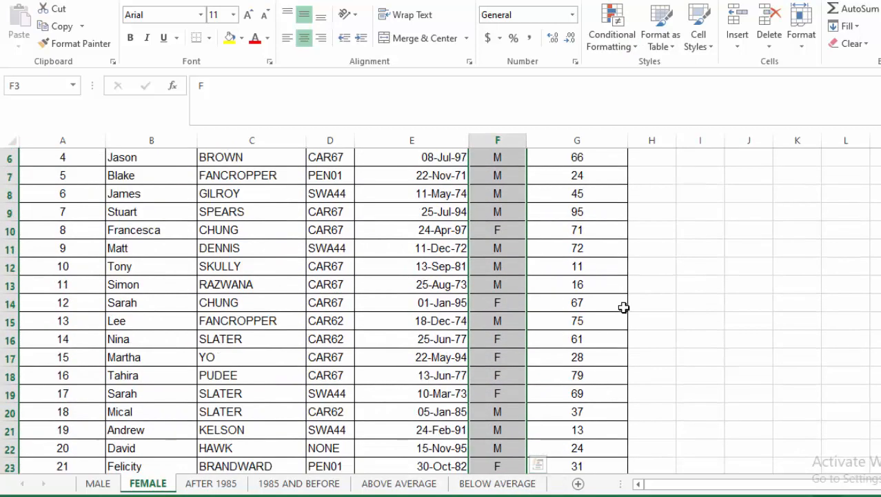
left_click(637, 48)
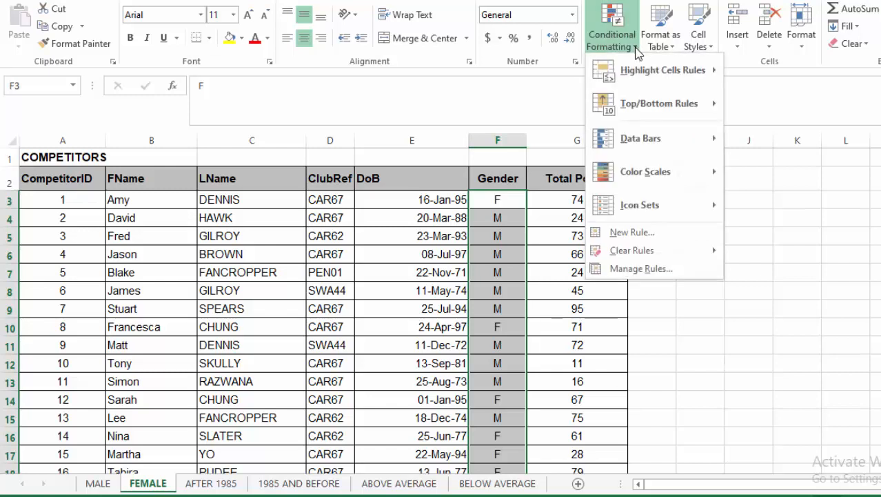
mouse_move(662, 69)
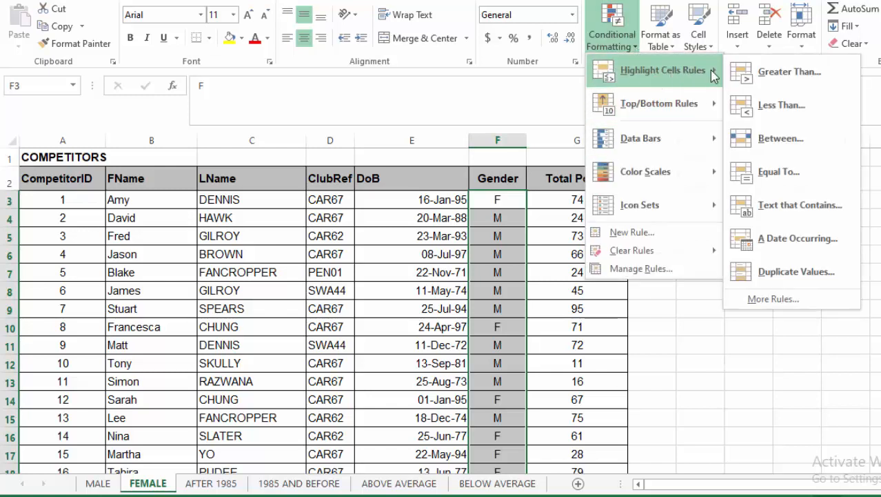
left_click(784, 173)
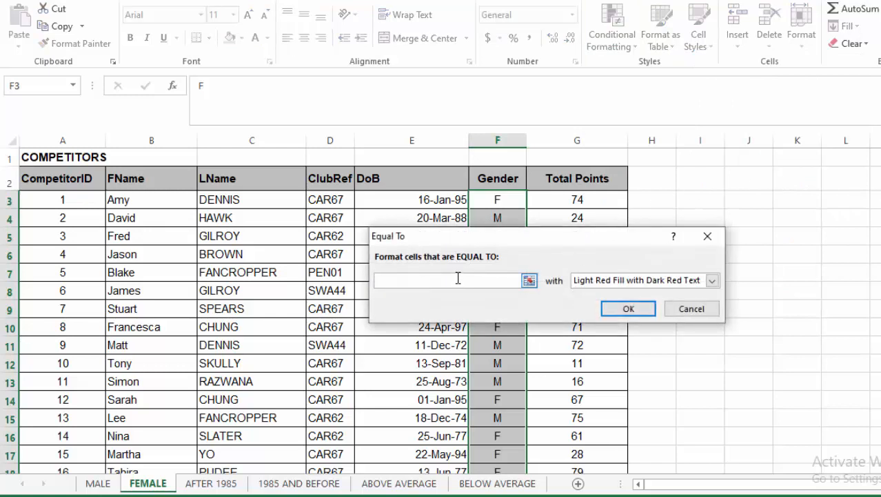
type("F")
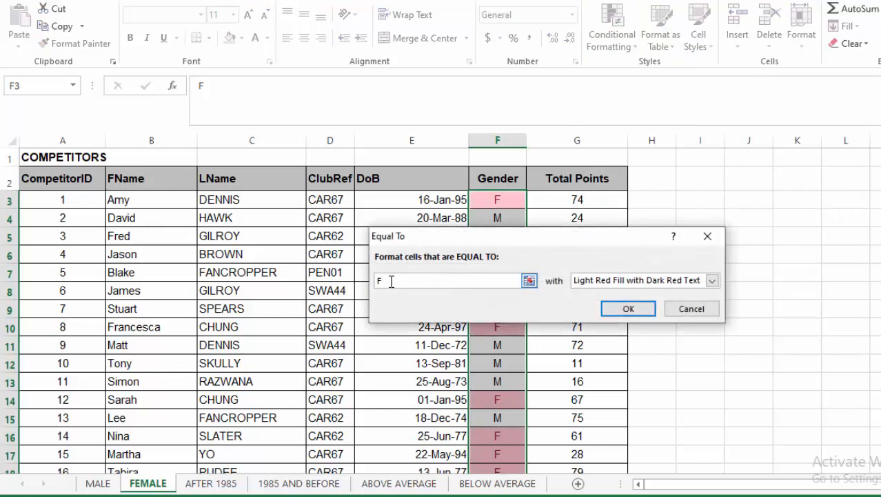
left_click(627, 308)
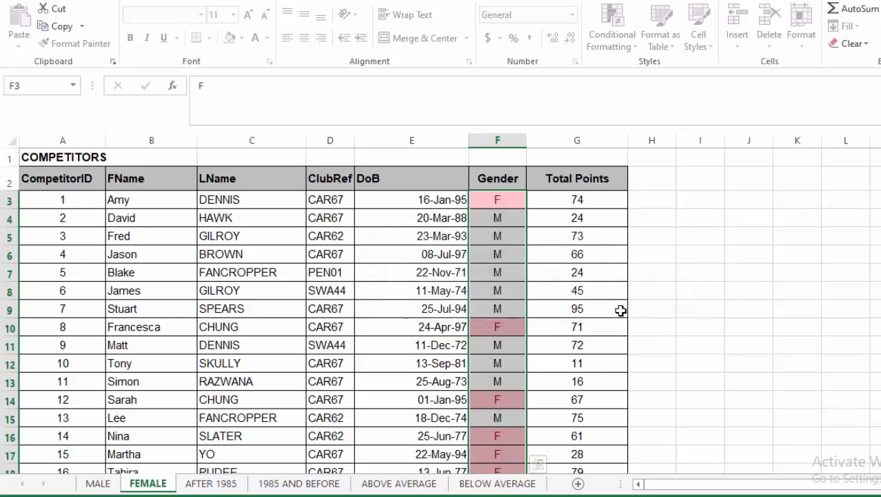
left_click(766, 255)
Check the highlighted Gender entries on the FEMALE sheet against their competitor rows down to the end of the table.
scroll(500, 217, "down", 4)
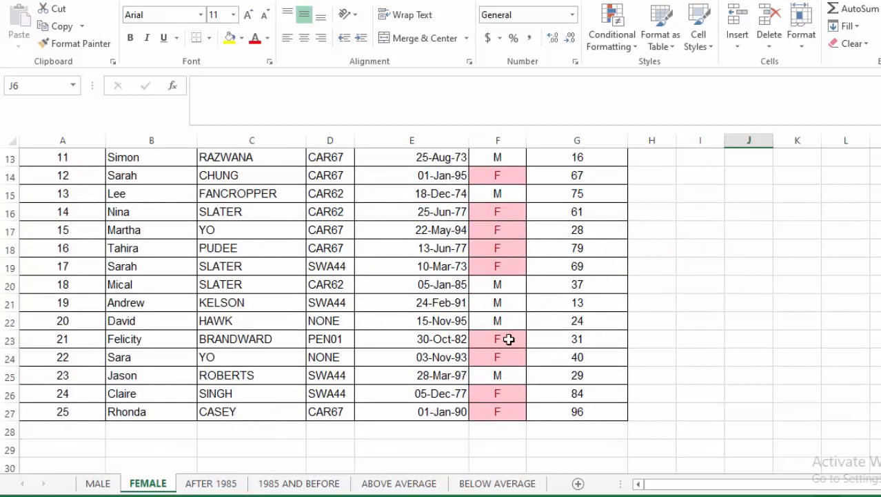
scroll(520, 386, "up", 4)
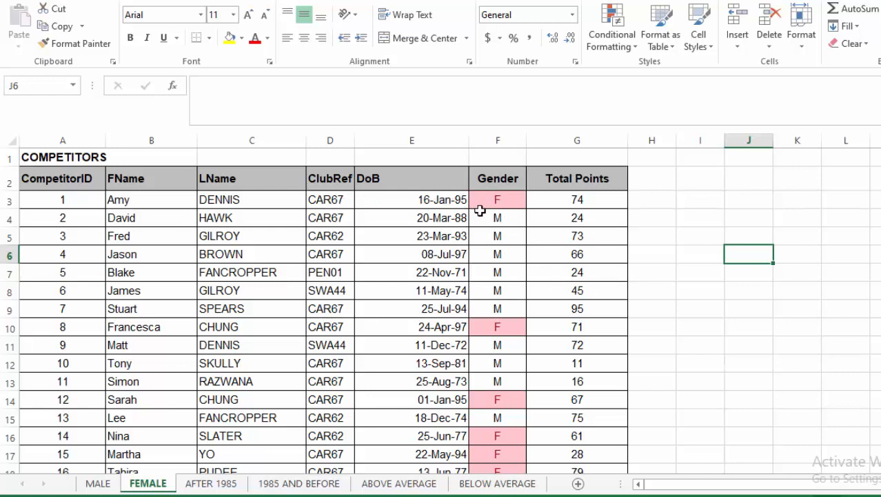
left_click(369, 199)
left_click(299, 203)
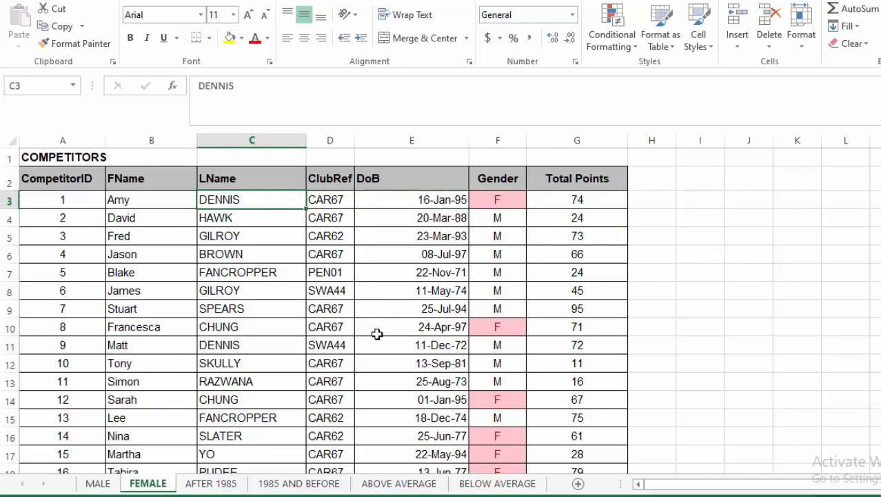
left_click(404, 326)
left_click(288, 329)
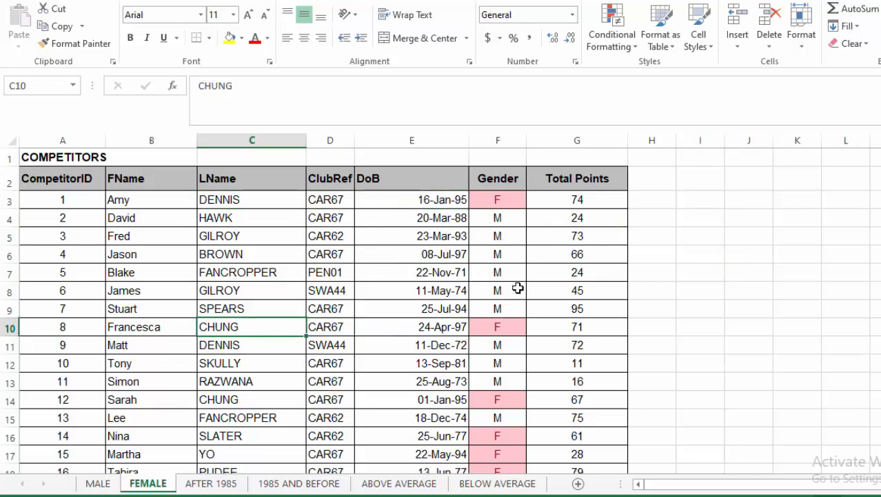
scroll(518, 287, "down", 4)
scroll(583, 345, "up", 3)
scroll(676, 217, "up", 1)
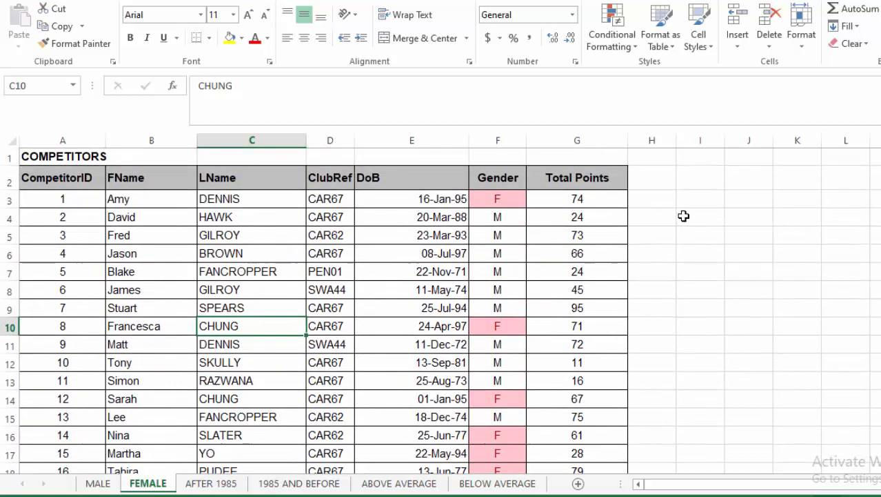
left_click(689, 216)
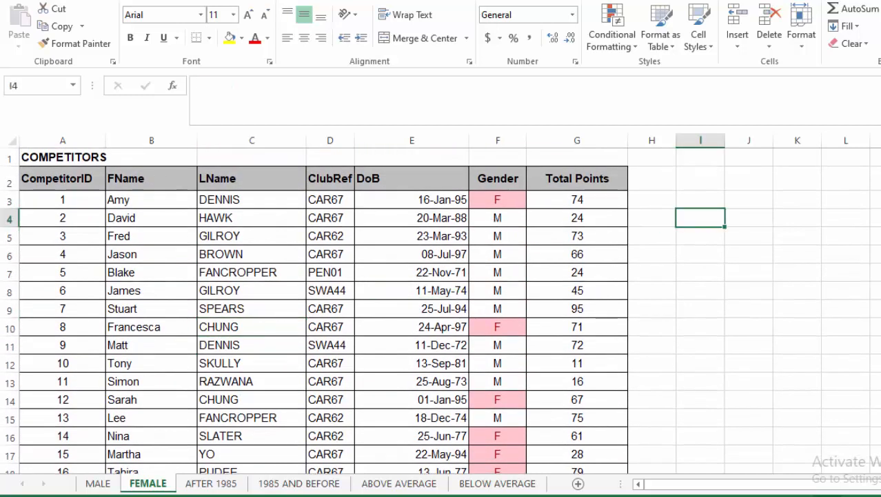
Go to the AFTER 1985 sheet and look through the dates in its DoB column.
left_click(209, 487)
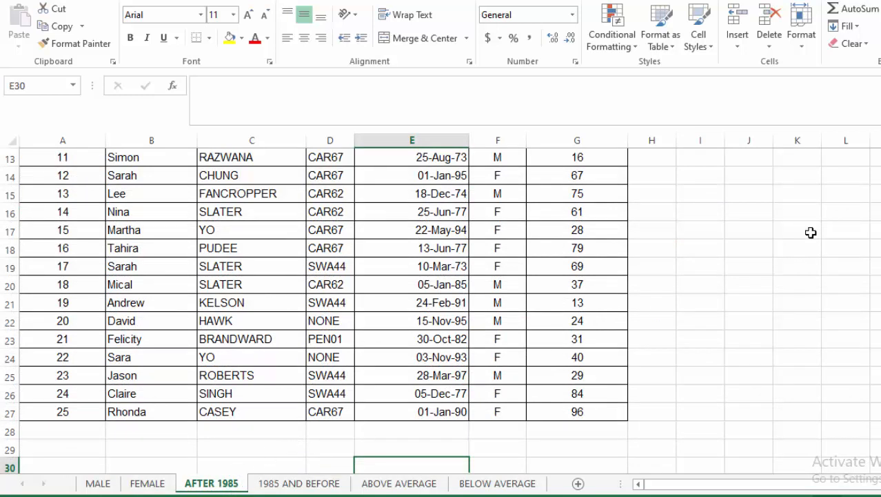
left_click(749, 248)
scroll(510, 247, "up", 4)
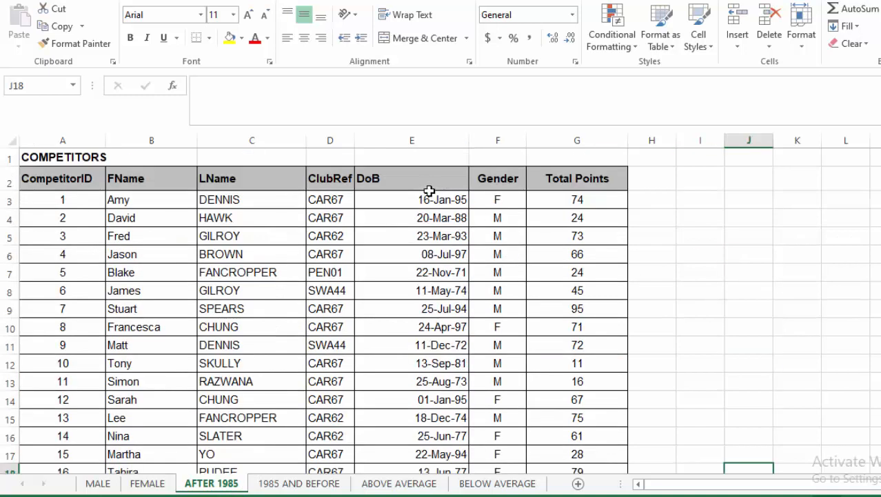
left_click(428, 142)
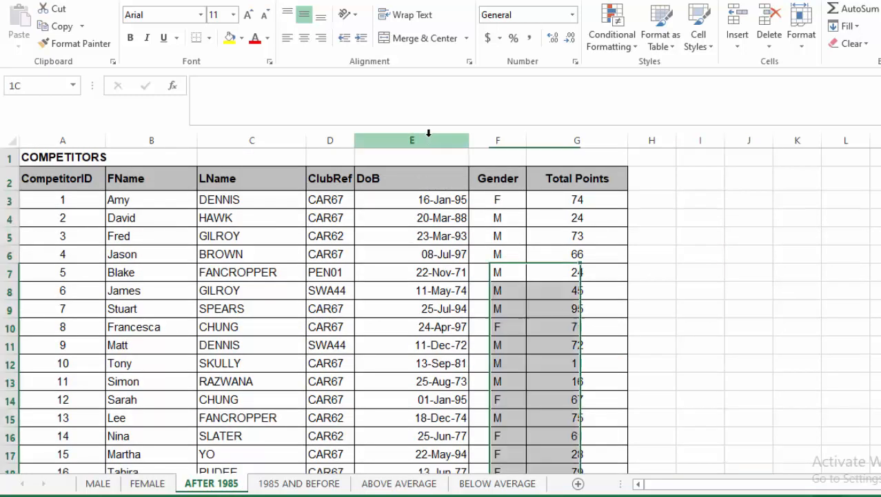
left_click(558, 307)
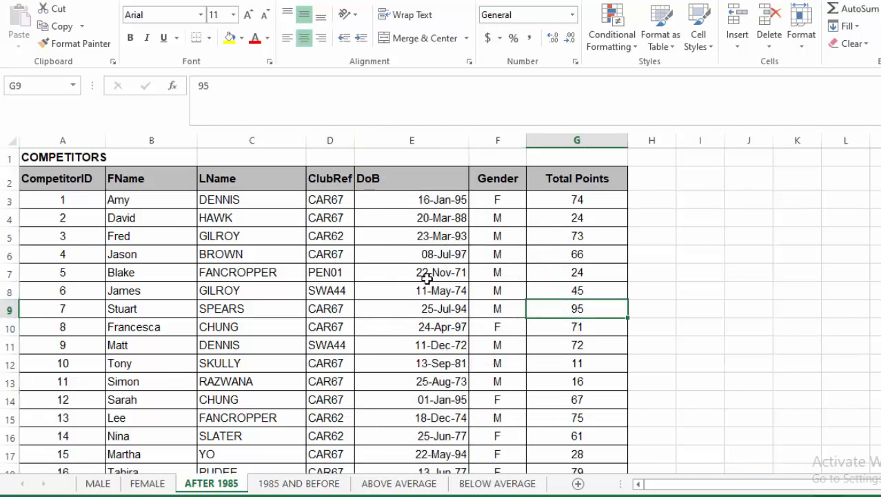
scroll(425, 262, "down", 4)
scroll(426, 254, "up", 3)
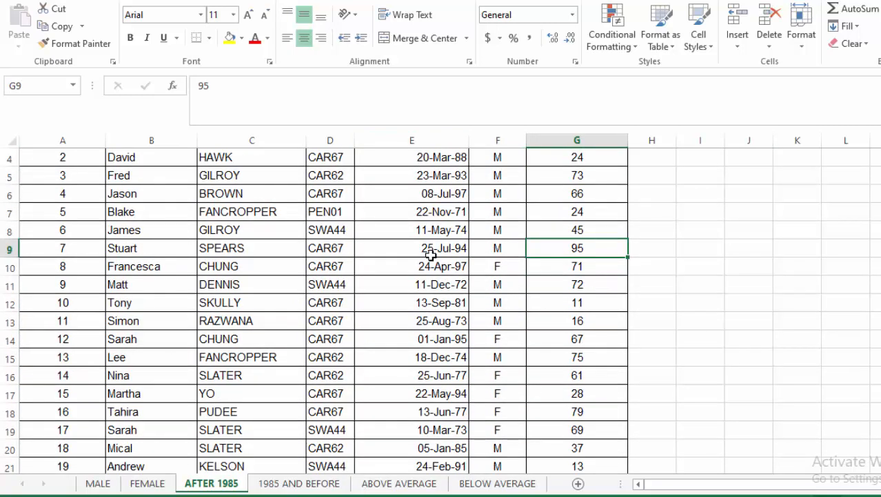
scroll(430, 255, "up", 1)
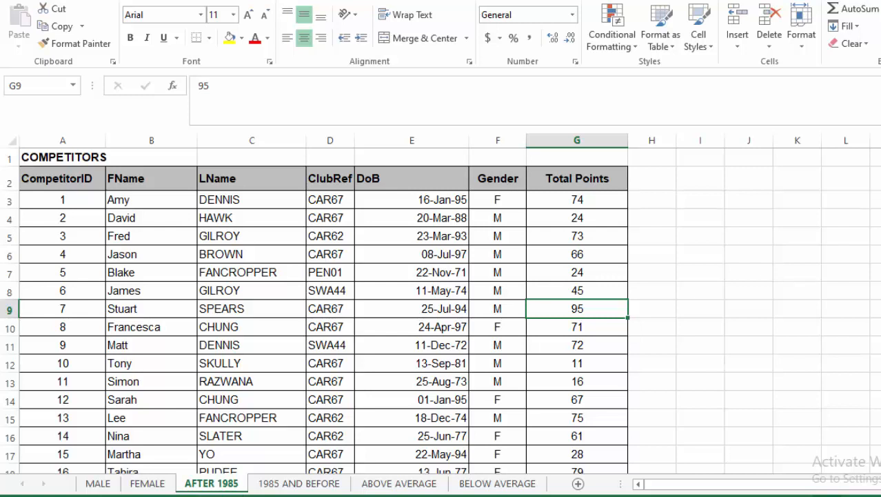
Highlight DoB values greater than 31-12-85 on the AFTER 1985 sheet with Light Red Fill with Dark Red Text.
left_click(417, 200)
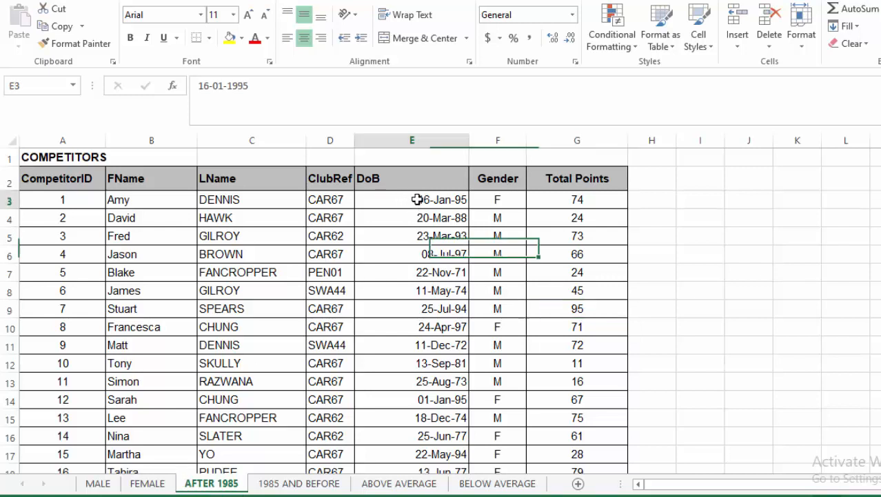
left_click_drag(418, 199, 403, 430)
scroll(670, 284, "up", 4)
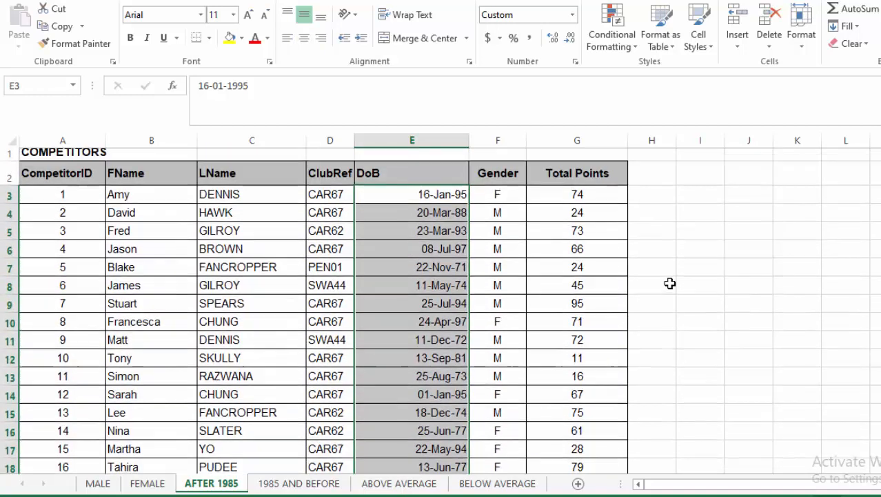
left_click(635, 47)
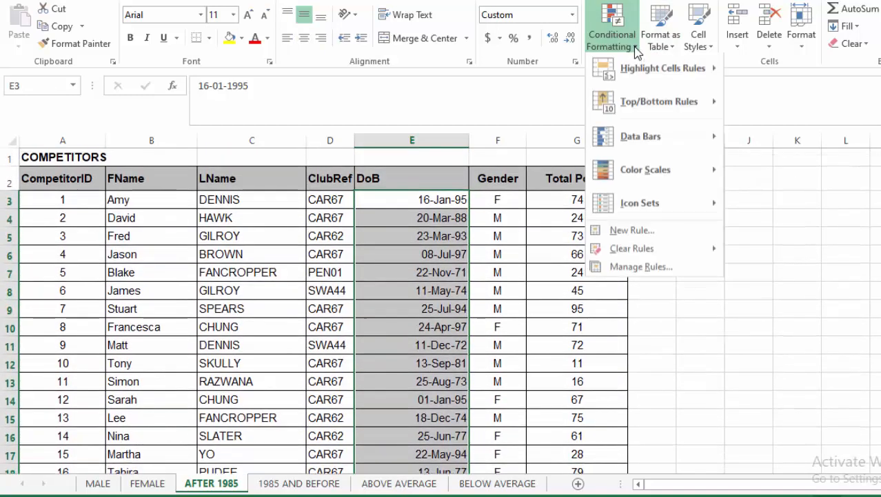
mouse_move(645, 73)
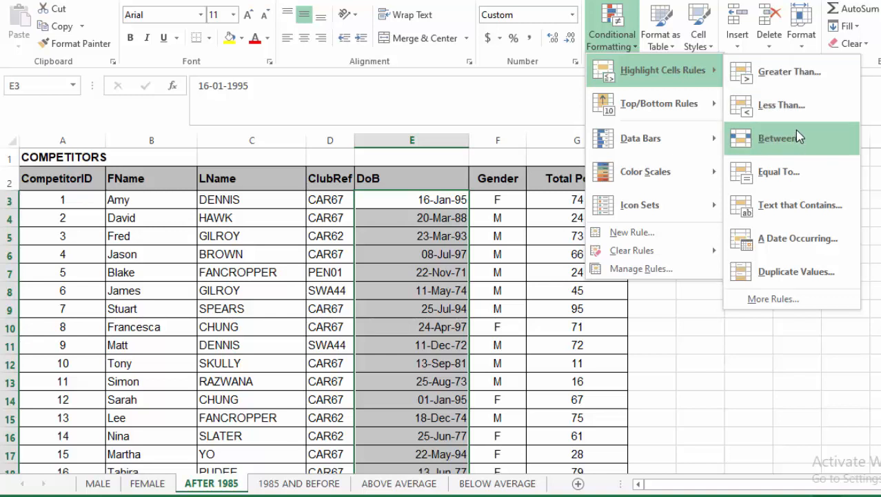
left_click(786, 72)
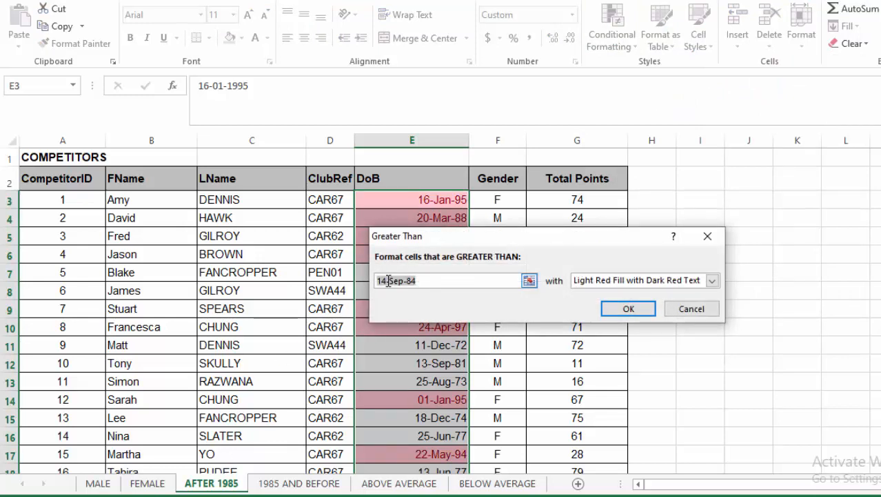
left_click(389, 281)
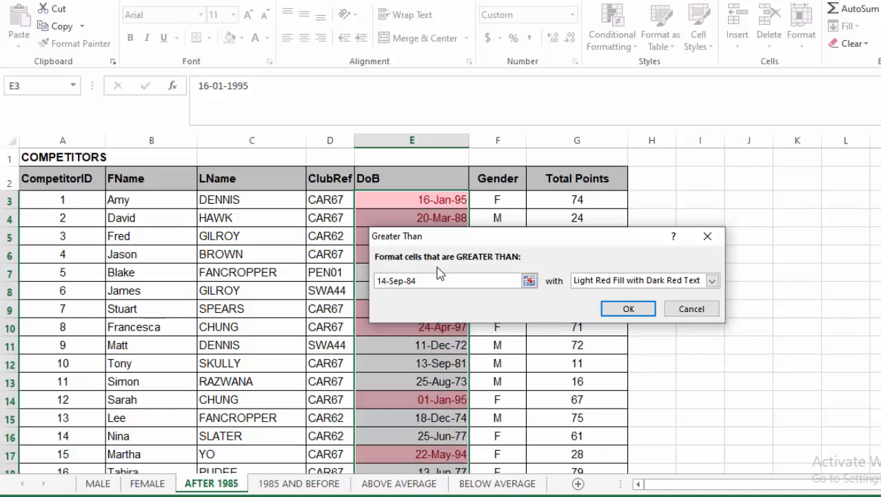
key("BackSpace")
key("BackSpace")
type("31")
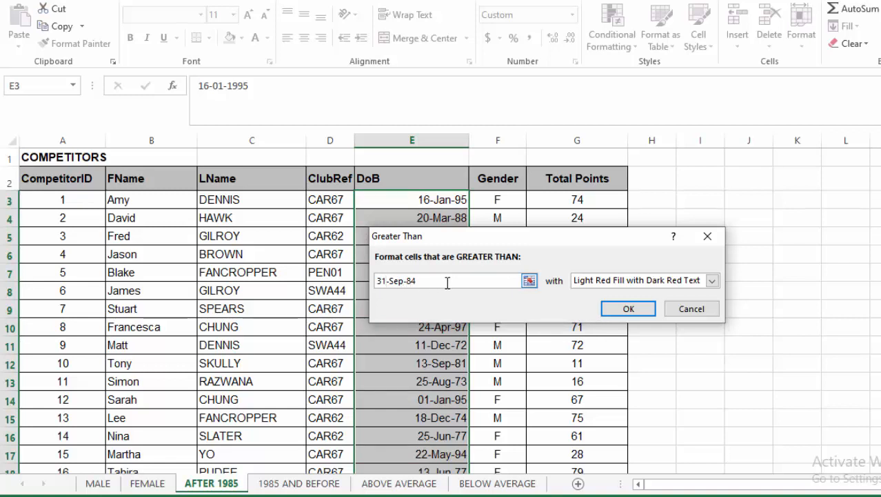
key("BackSpace")
key("BackSpace")
key("BackSpace")
type("12")
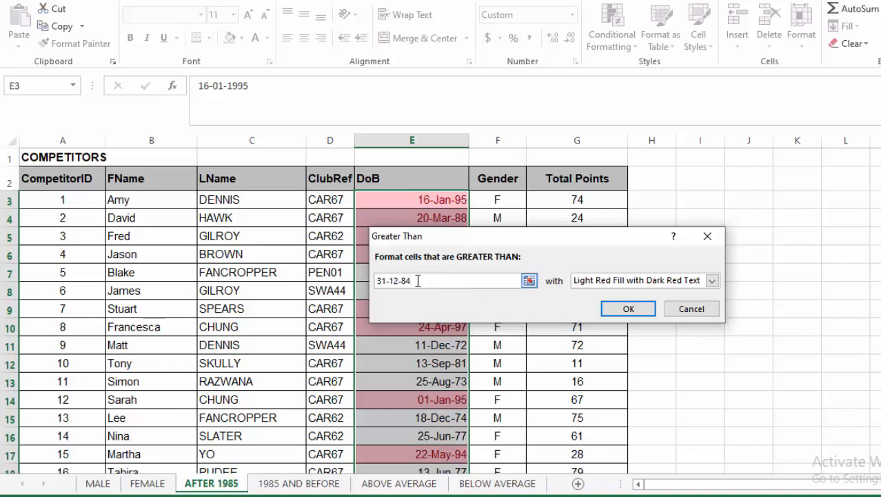
key("BackSpace")
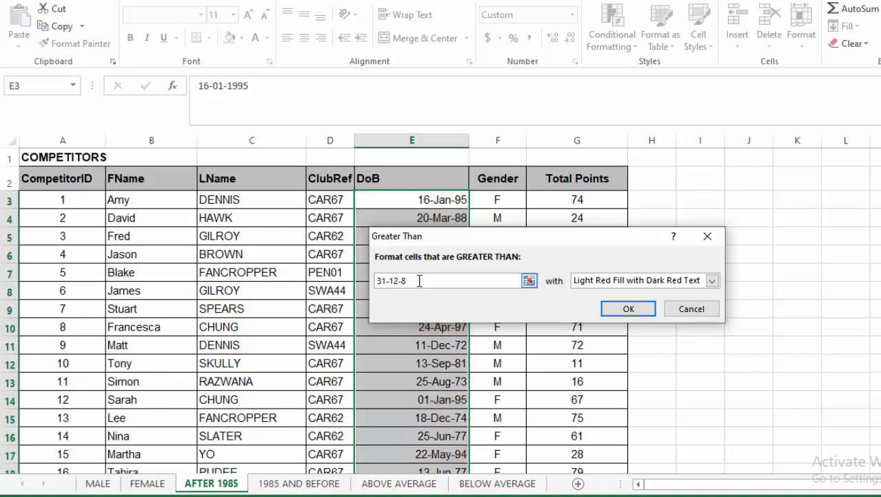
type("5")
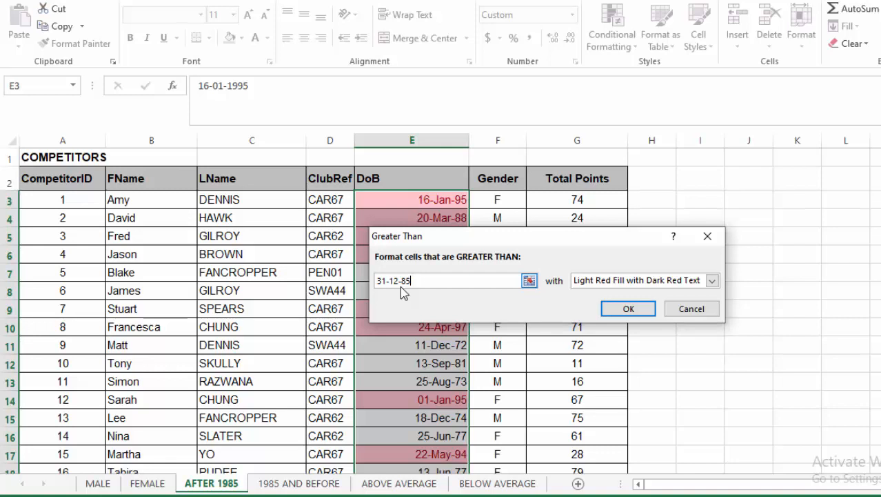
left_click(626, 308)
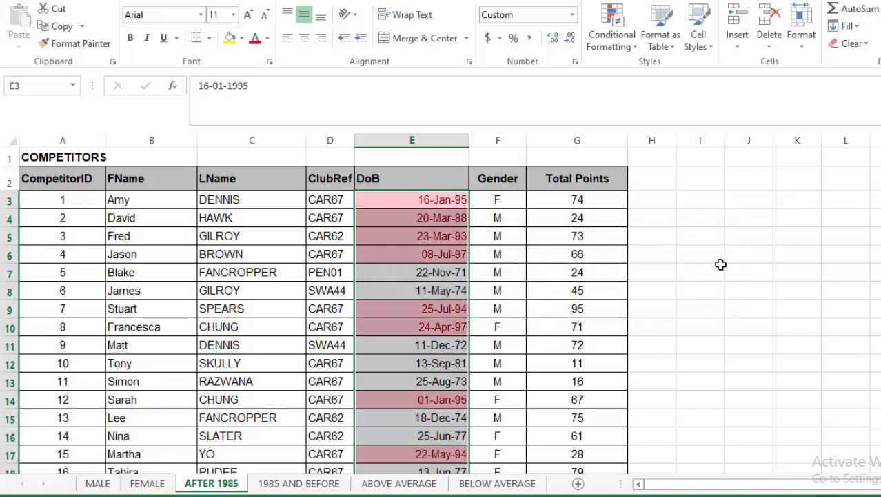
Check which dates are highlighted in the DoB column across all rows of the AFTER 1985 sheet.
left_click(719, 260)
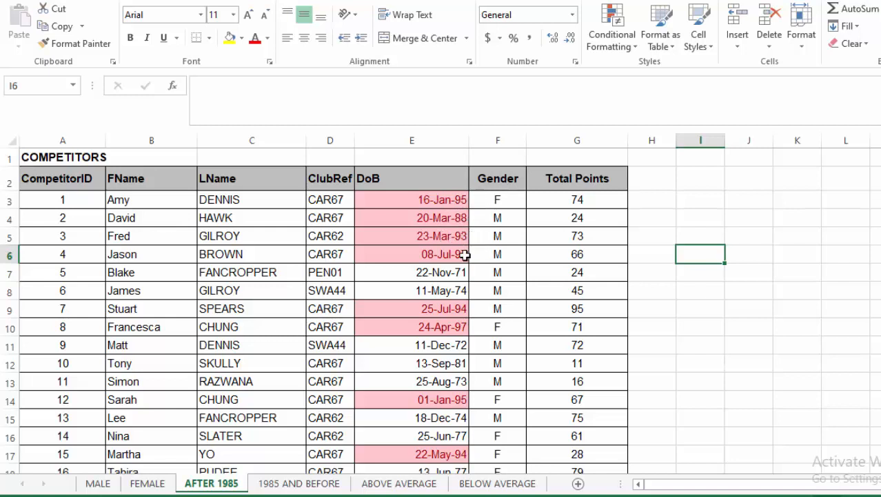
scroll(467, 290, "down", 2)
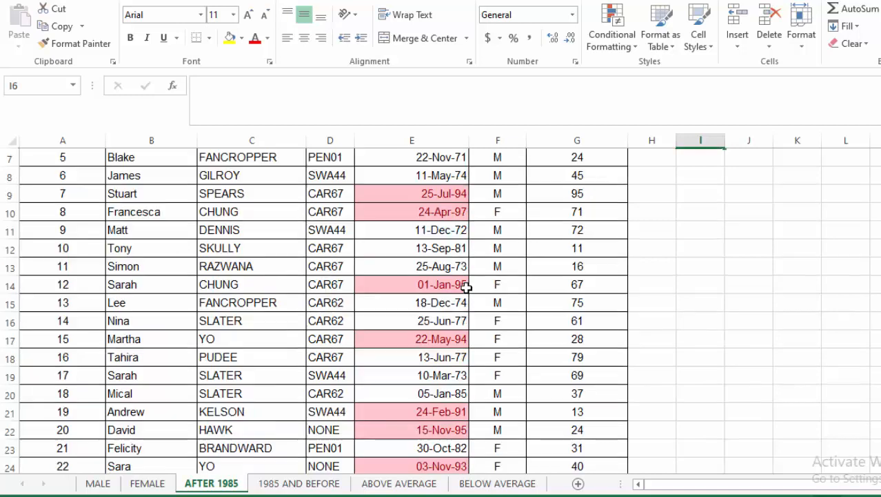
scroll(463, 320, "down", 2)
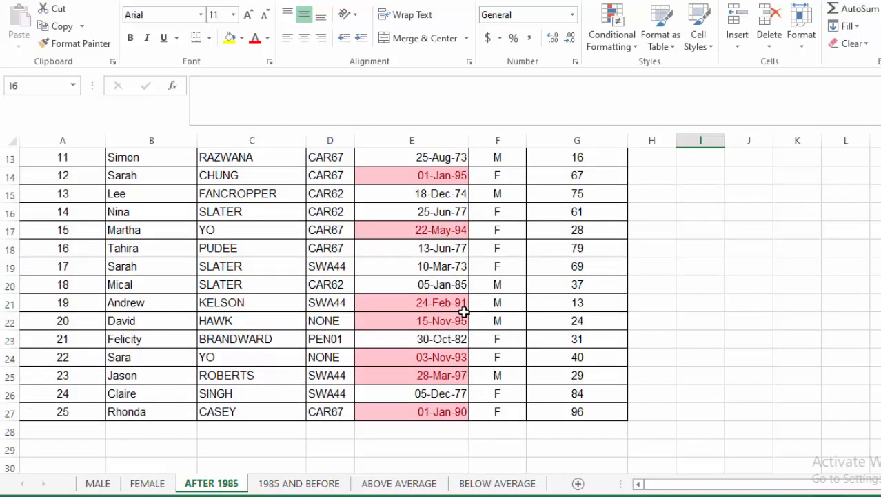
scroll(462, 314, "up", 1)
scroll(455, 250, "up", 1)
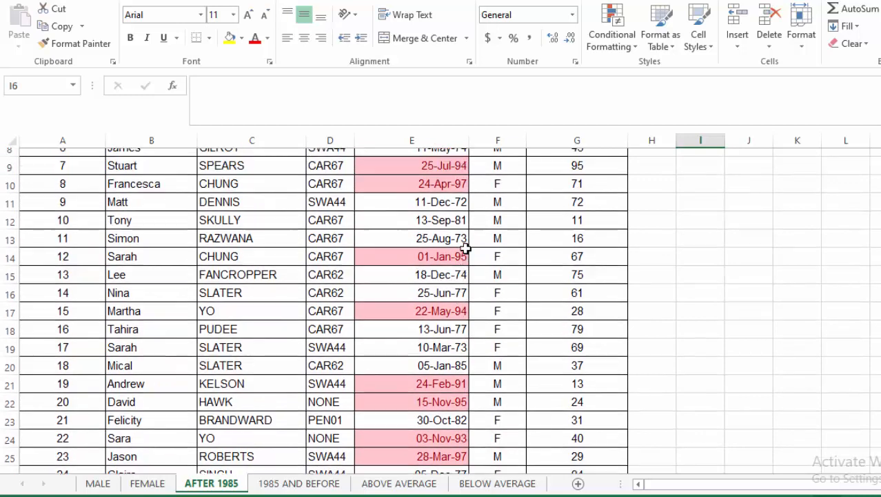
scroll(456, 247, "up", 2)
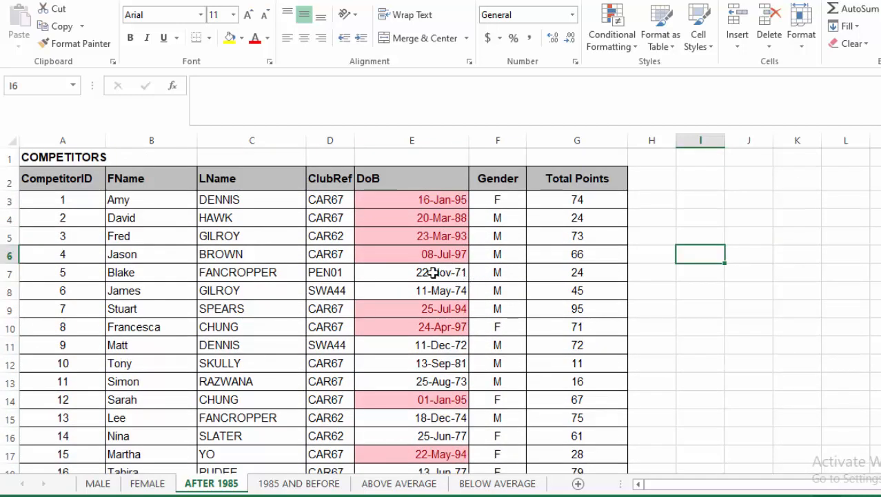
Look back through the AFTER 1985, FEMALE and MALE sheets, ending on the 1985 AND BEFORE sheet.
left_click(836, 219)
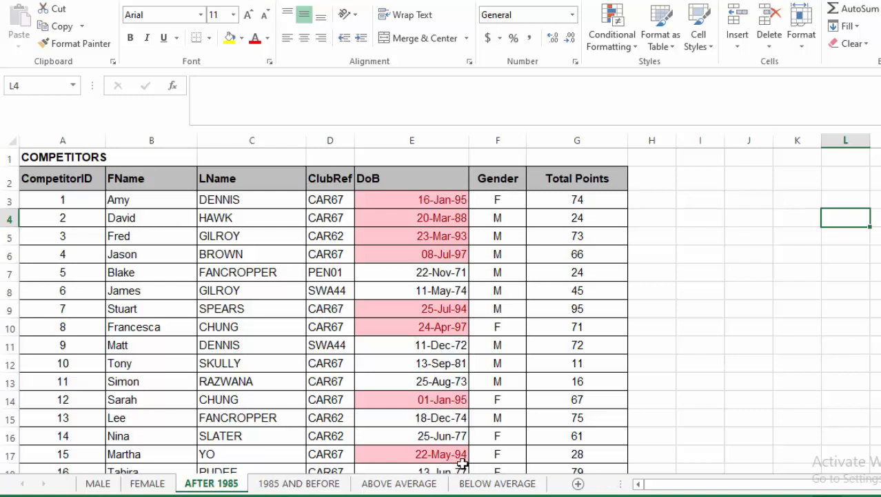
left_click(296, 485)
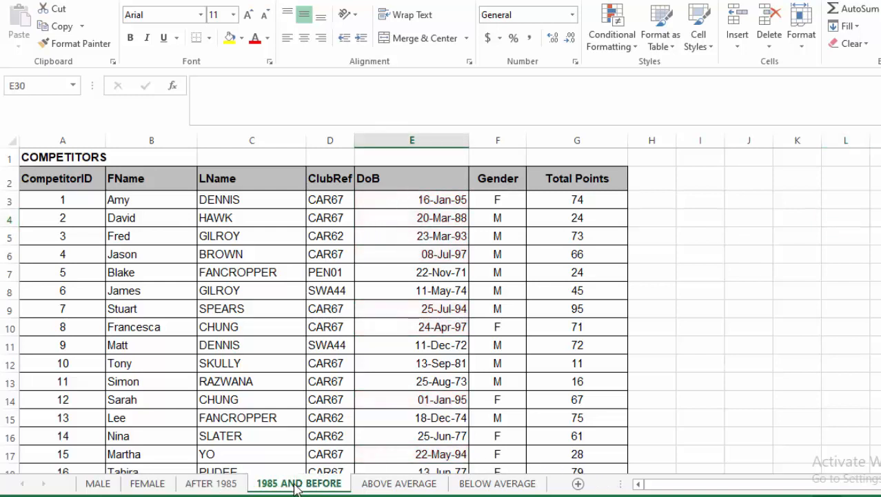
left_click(229, 483)
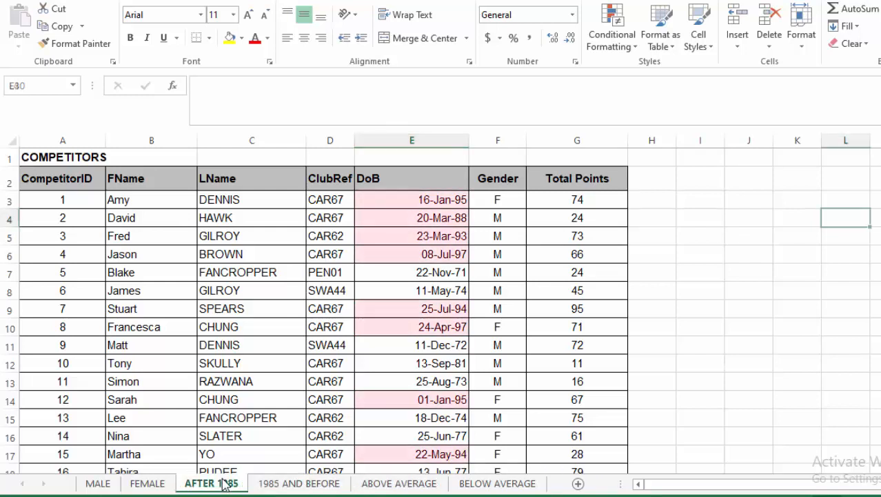
left_click(158, 484)
left_click(99, 485)
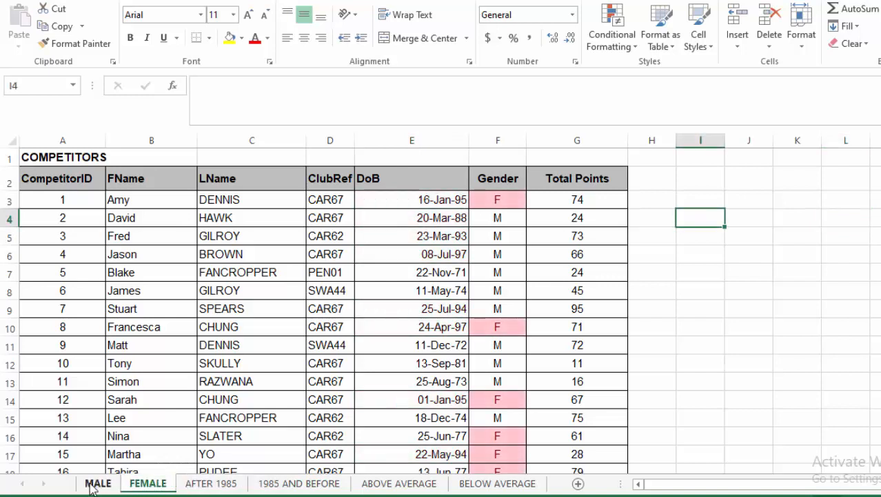
left_click(147, 484)
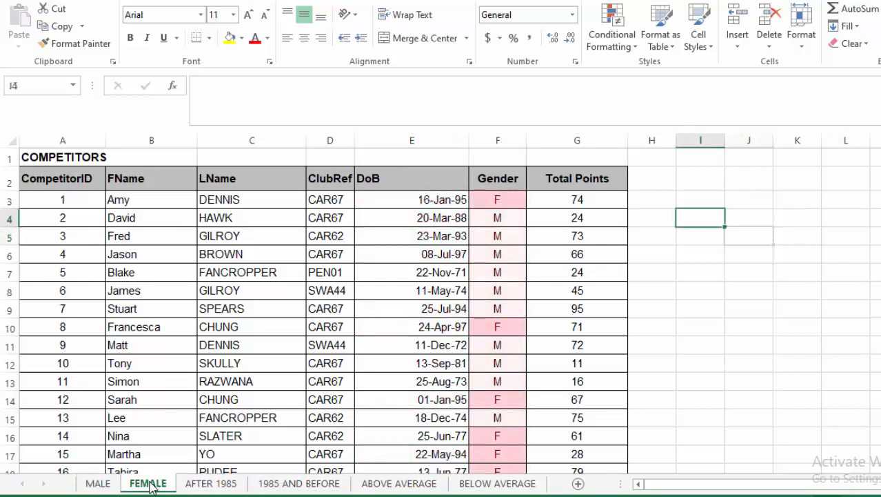
left_click(205, 486)
left_click(277, 485)
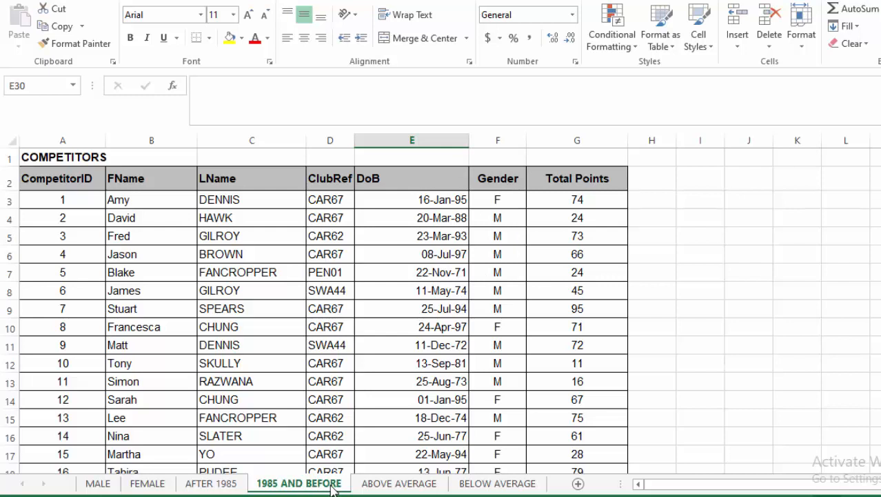
Highlight DoB values less than 1-Jan-86 in E3:E27 of the 1985 AND BEFORE sheet with Light Red Fill with Dark Red Text.
left_click(427, 198)
left_click_drag(427, 198, 417, 427)
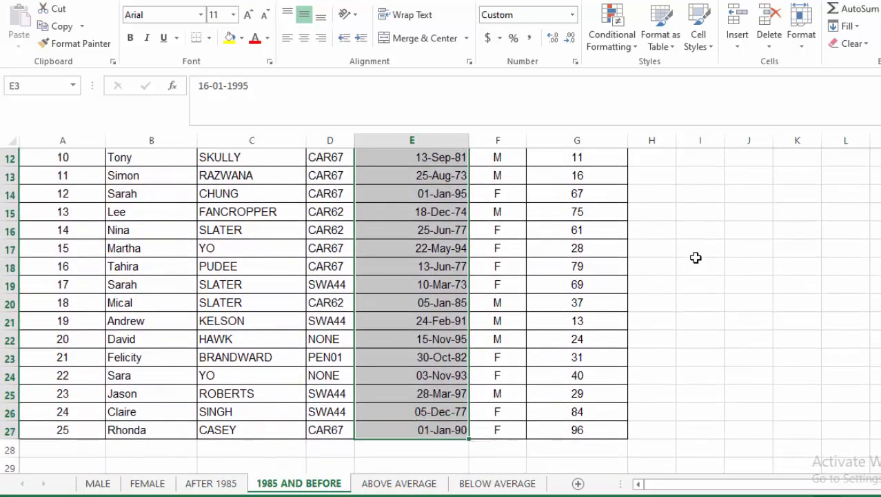
scroll(693, 251, "up", 4)
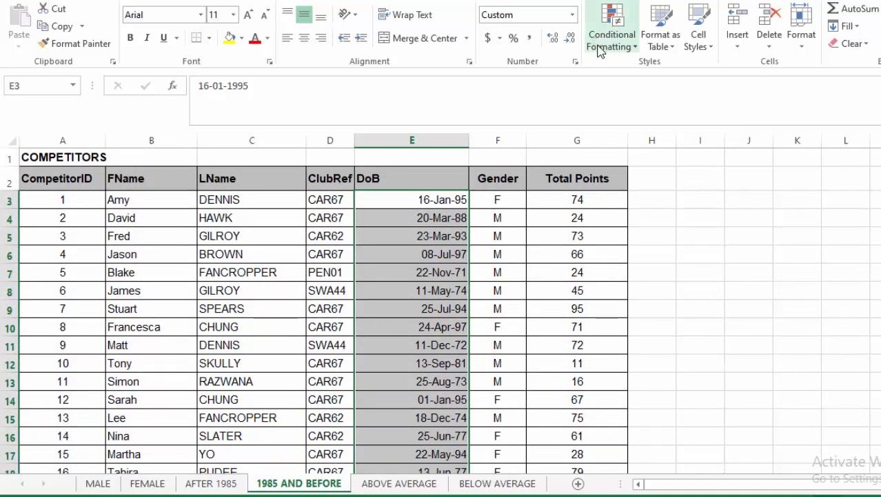
left_click(635, 49)
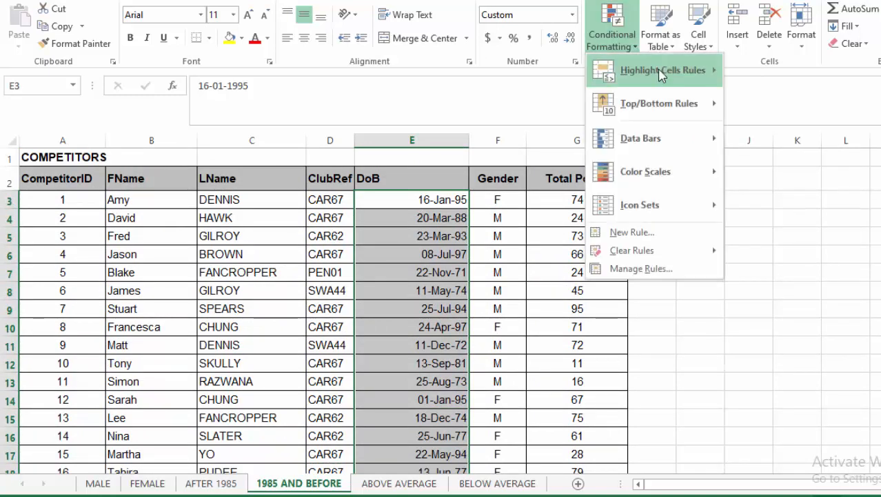
mouse_move(663, 73)
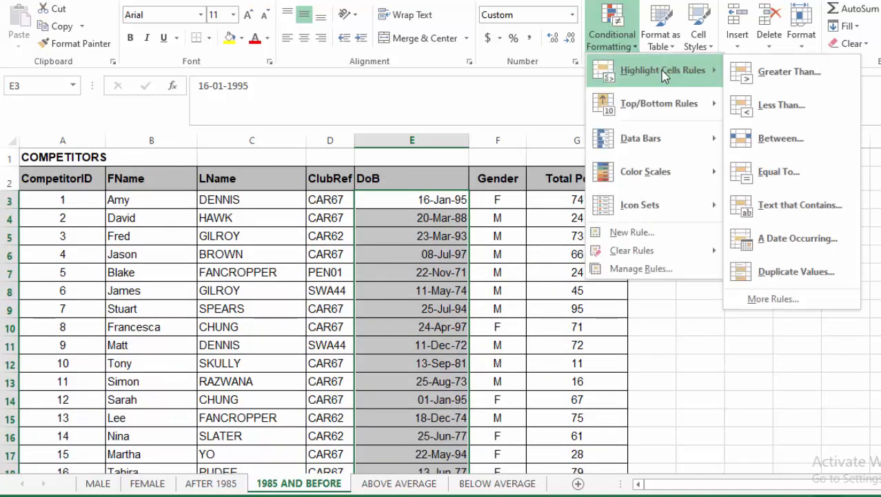
left_click(776, 104)
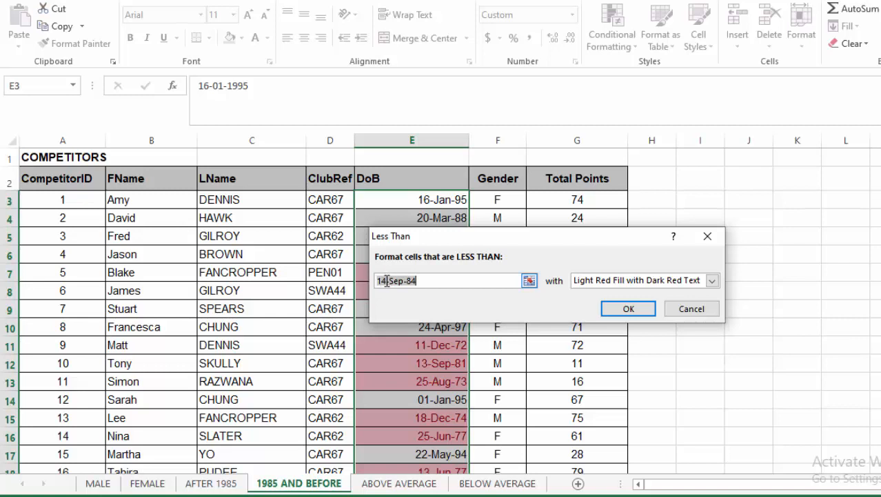
left_click(387, 280)
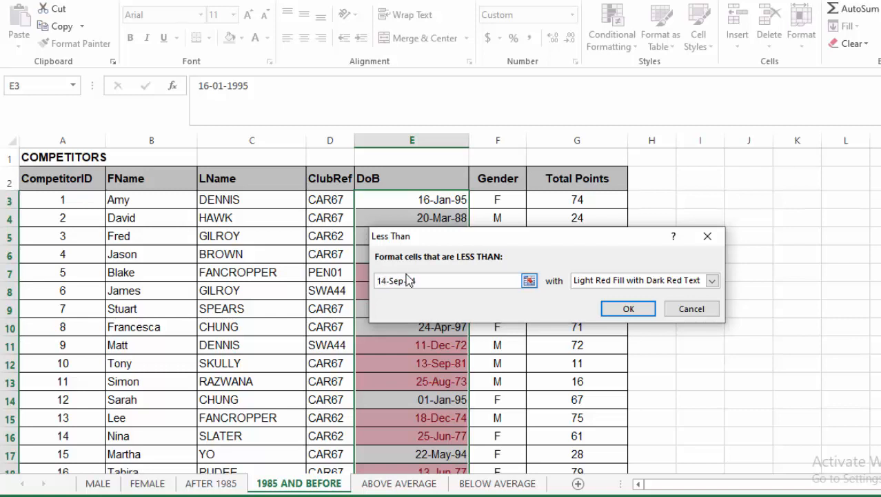
key("BackSpace")
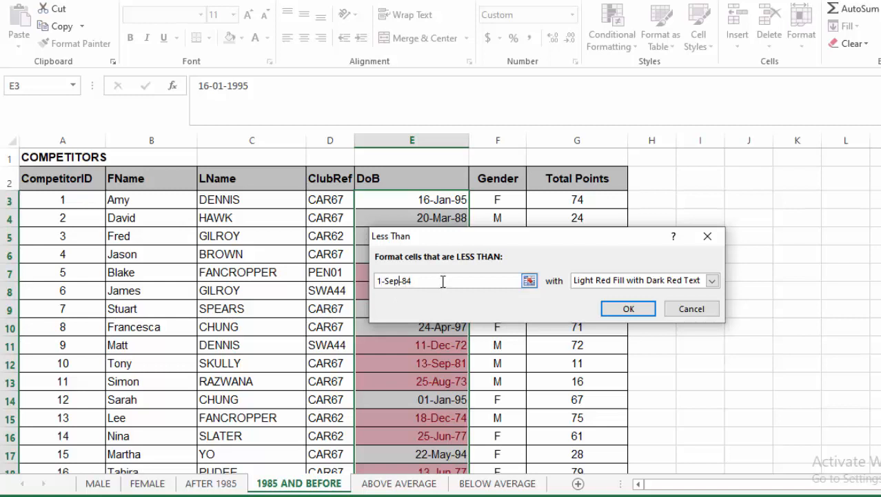
key("BackSpace")
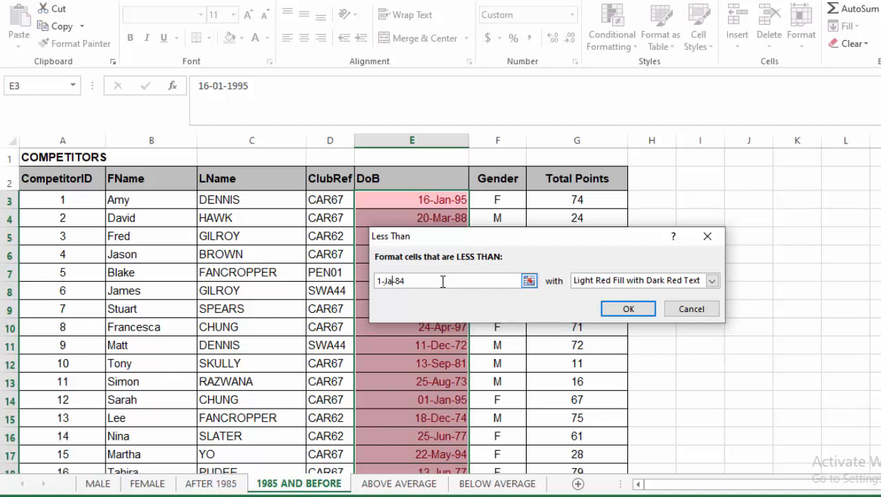
type("n-8")
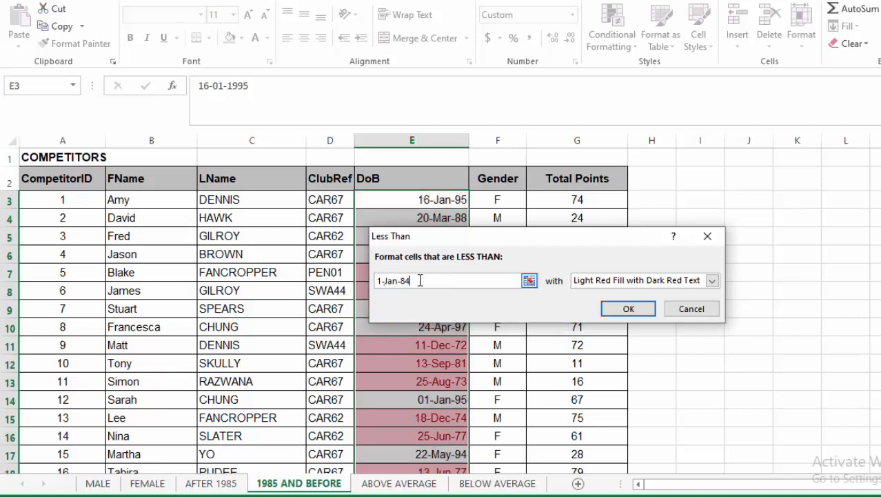
type("6")
left_click(627, 311)
left_click(735, 315)
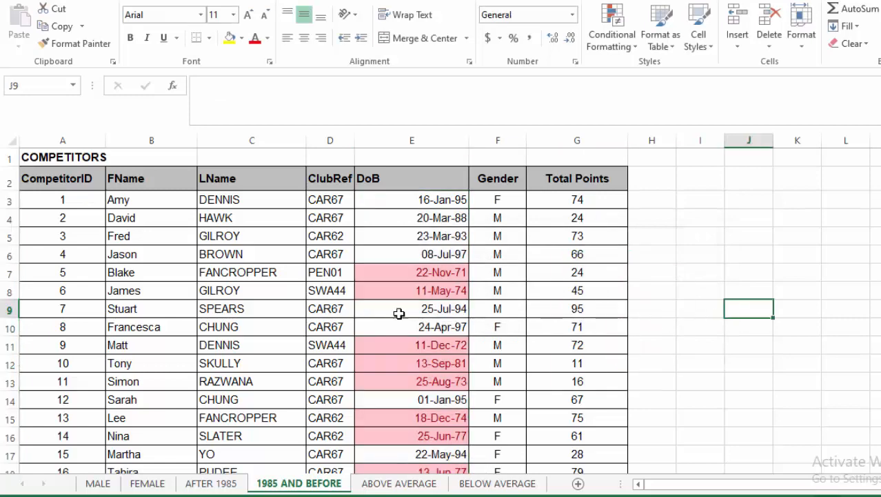
Check which DoB dates are highlighted on the 1985 AND BEFORE sheet down to the last competitor row.
scroll(400, 331, "down", 2)
scroll(456, 360, "up", 2)
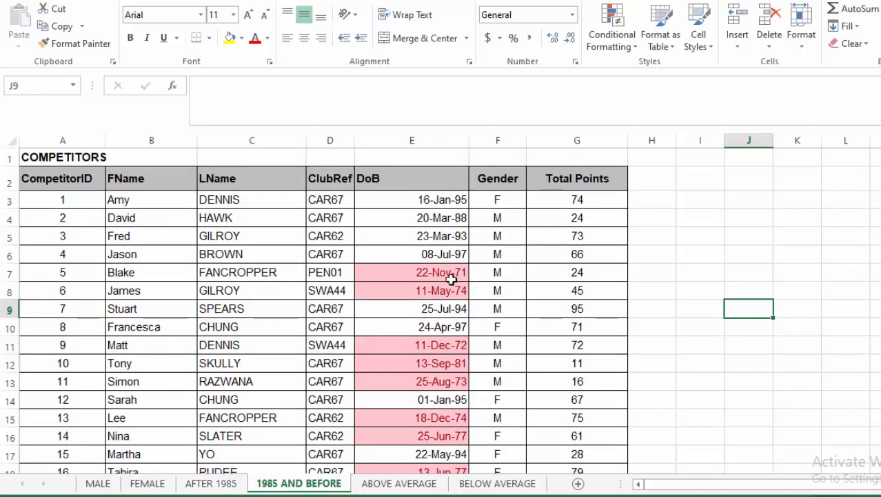
scroll(461, 328, "down", 1)
scroll(460, 332, "down", 1)
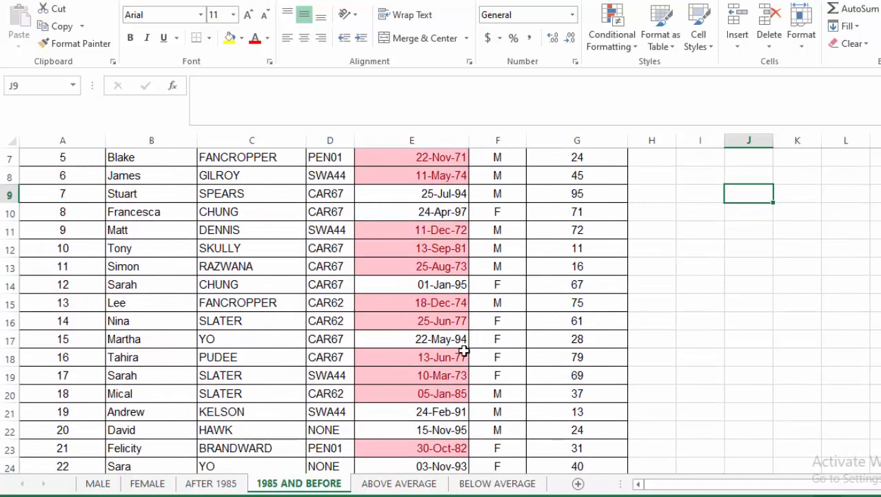
scroll(465, 348, "down", 2)
scroll(469, 357, "down", 1)
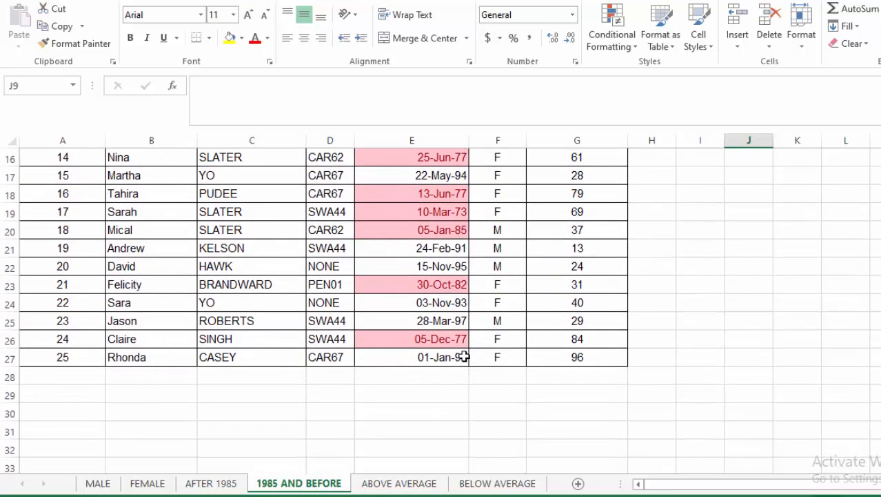
scroll(462, 348, "up", 5)
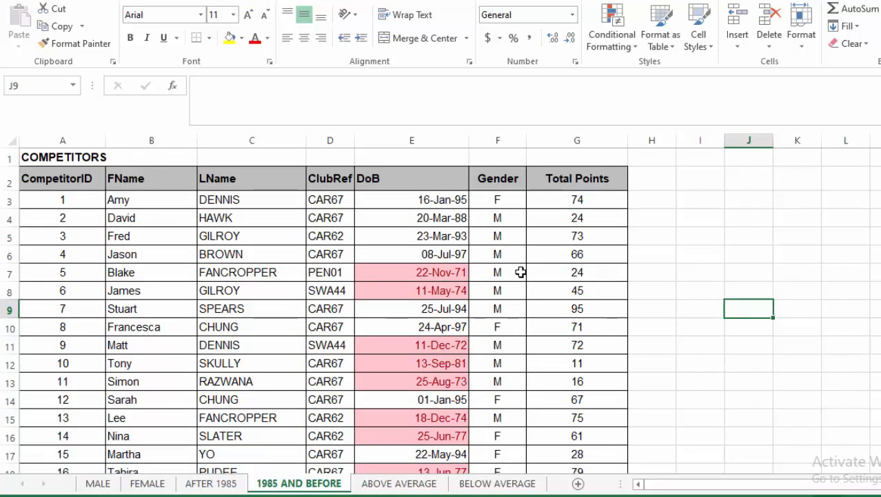
scroll(494, 271, "down", 1)
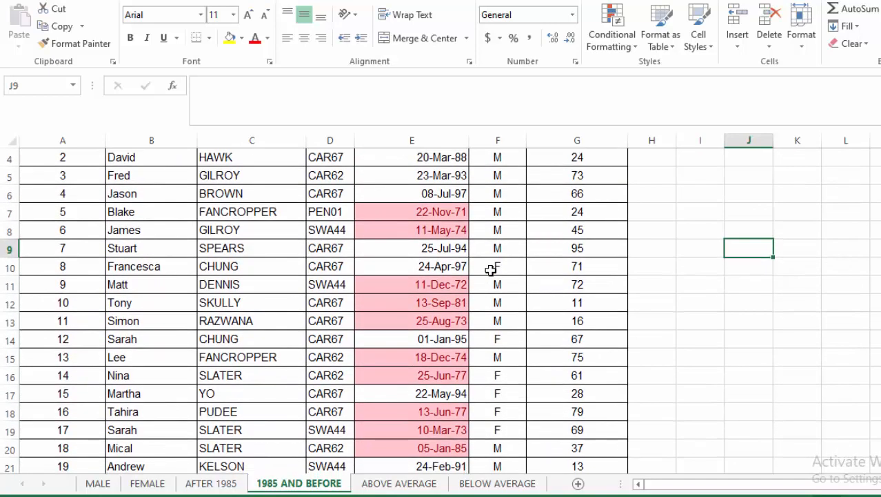
scroll(490, 269, "down", 3)
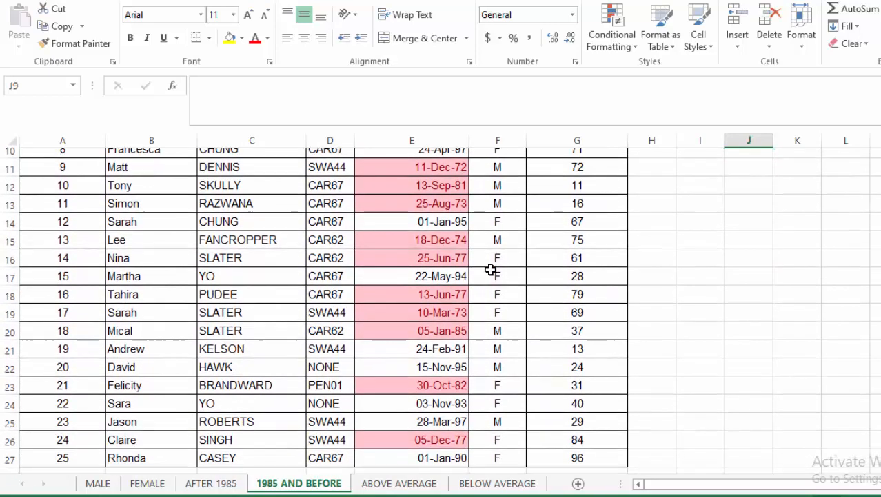
scroll(490, 269, "up", 2)
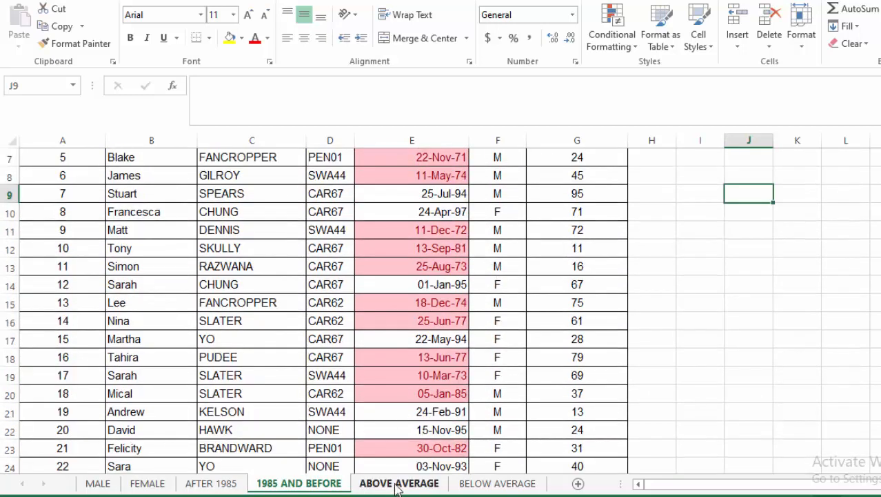
Calculate the average of the Total Points in G3:G27 with AVERAGE in cell H3 of the ABOVE AVERAGE sheet.
left_click(391, 485)
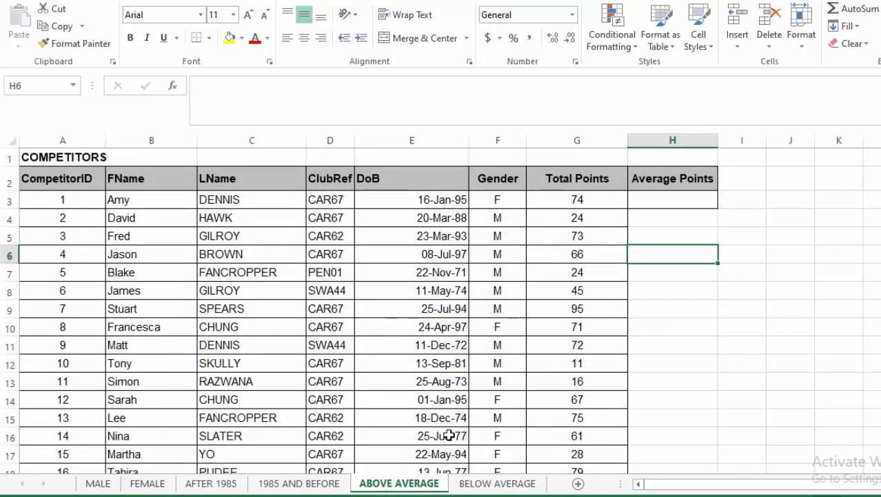
left_click(702, 322)
left_click(660, 198)
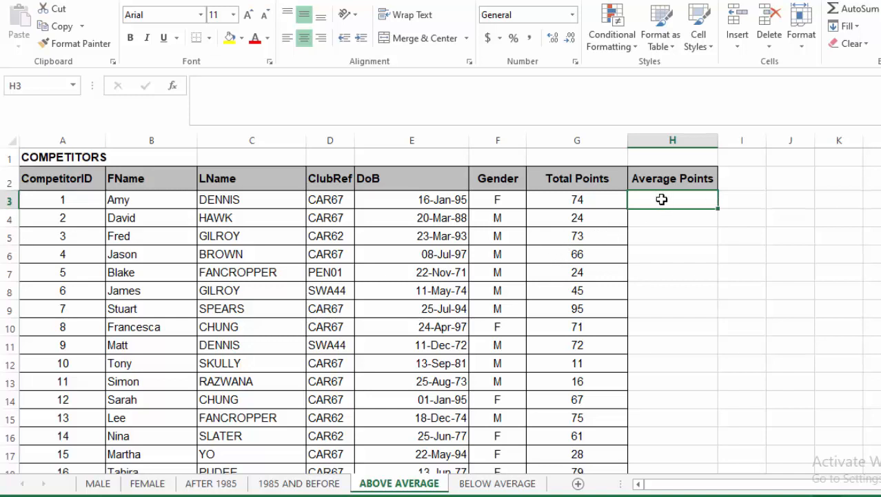
type("=")
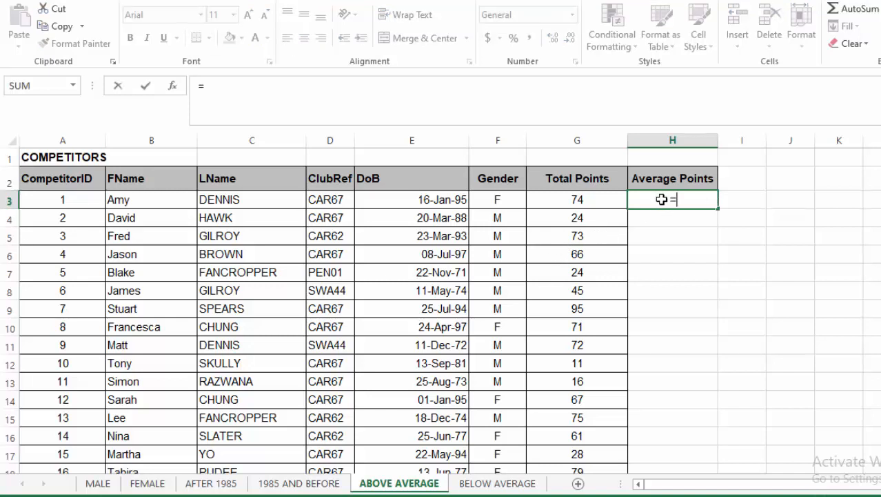
type("avera")
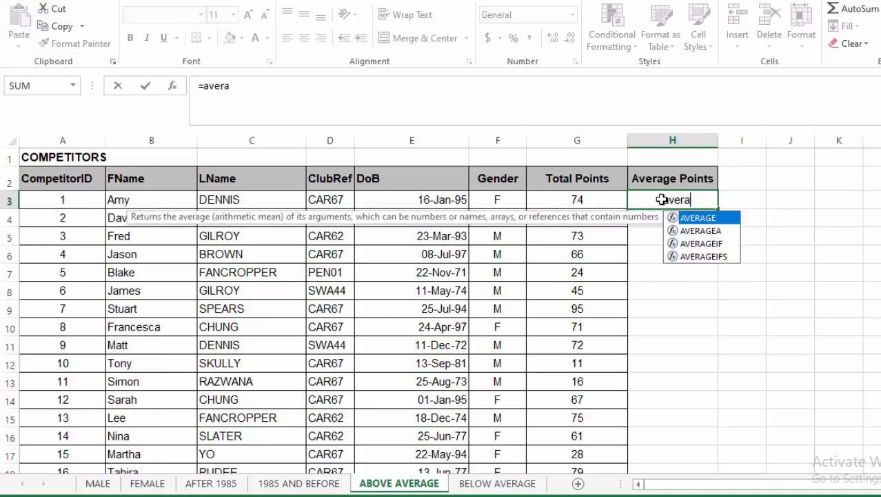
type("g")
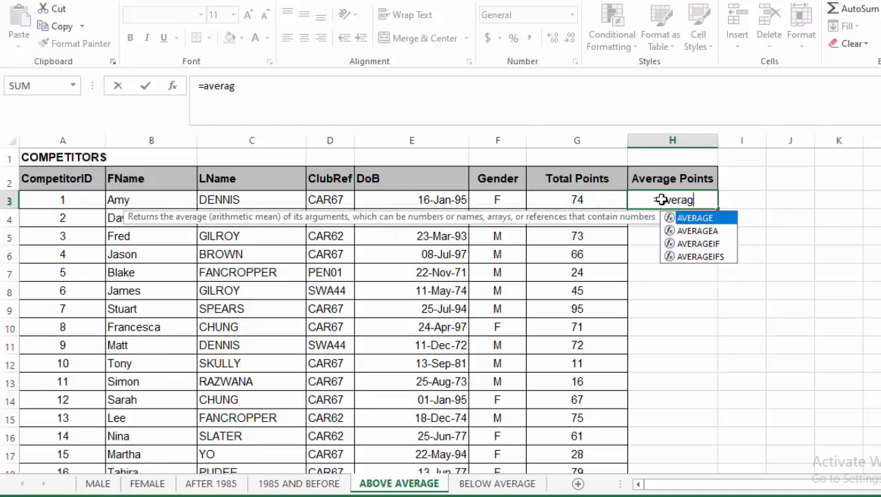
double_click(704, 218)
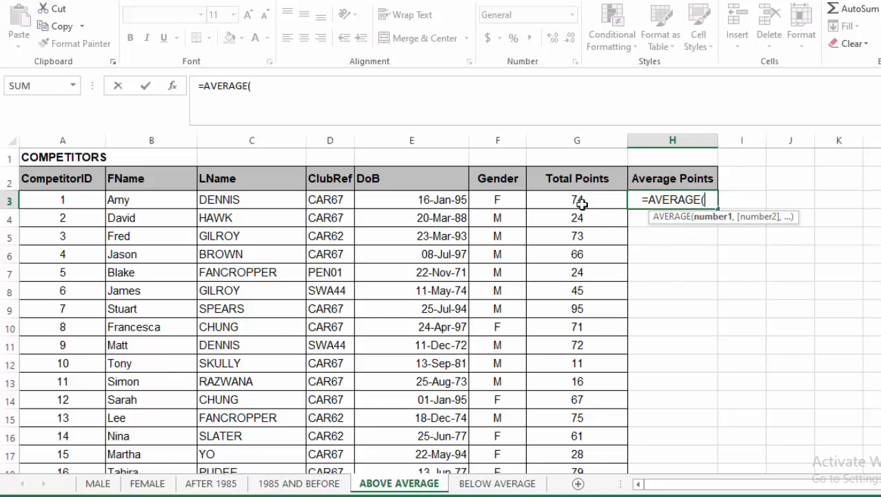
left_click_drag(572, 199, 575, 425)
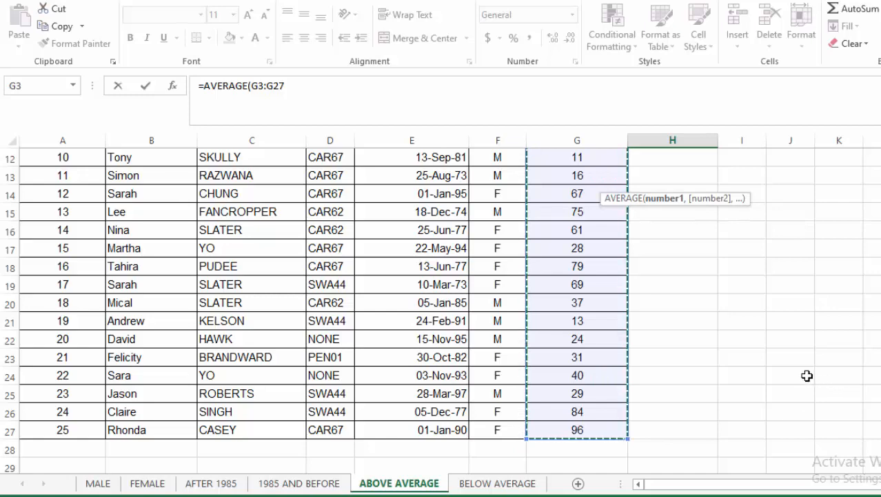
scroll(809, 378, "up", 4)
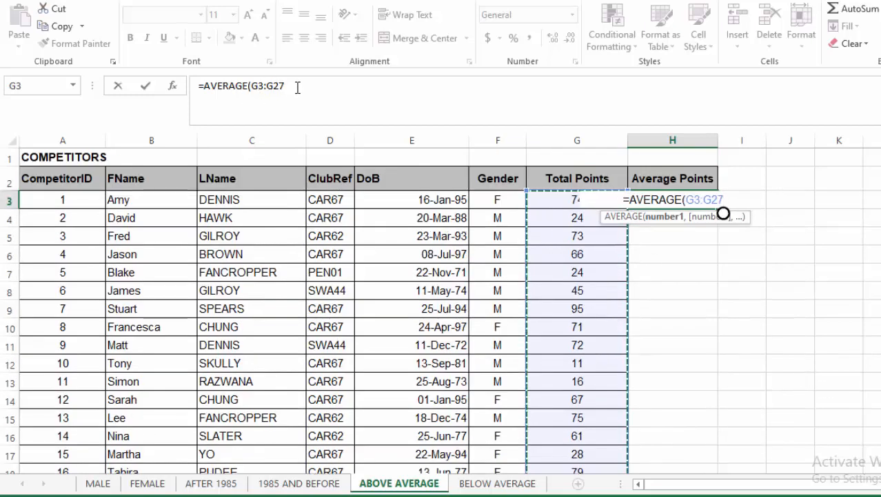
key("Return")
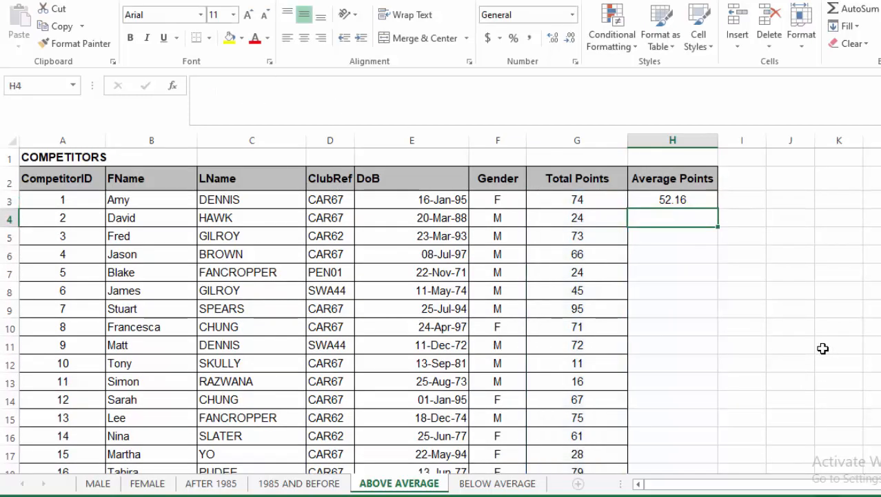
Format the Average Points value in H3 to show no decimal places.
left_click(672, 201)
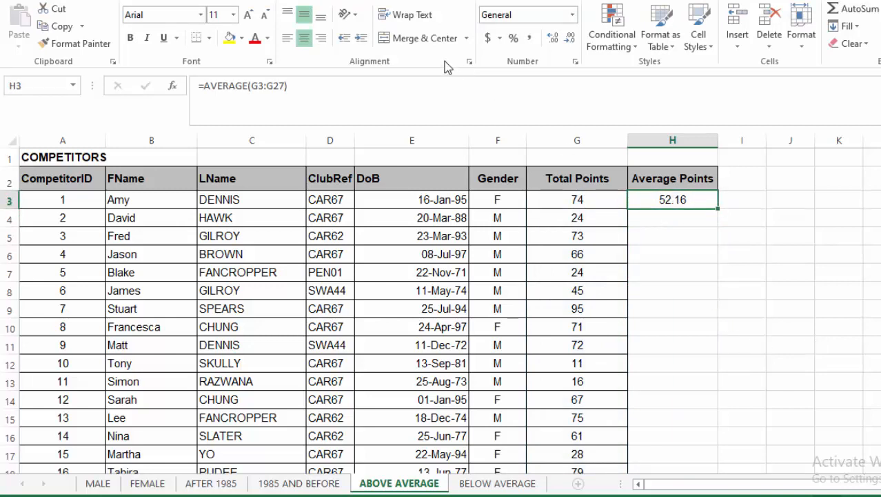
left_click(572, 41)
left_click(572, 41)
left_click(872, 290)
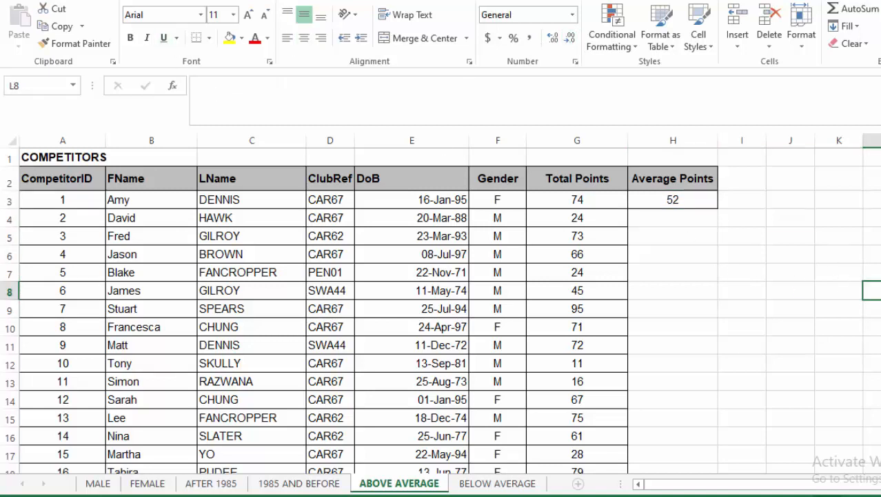
left_click(802, 237)
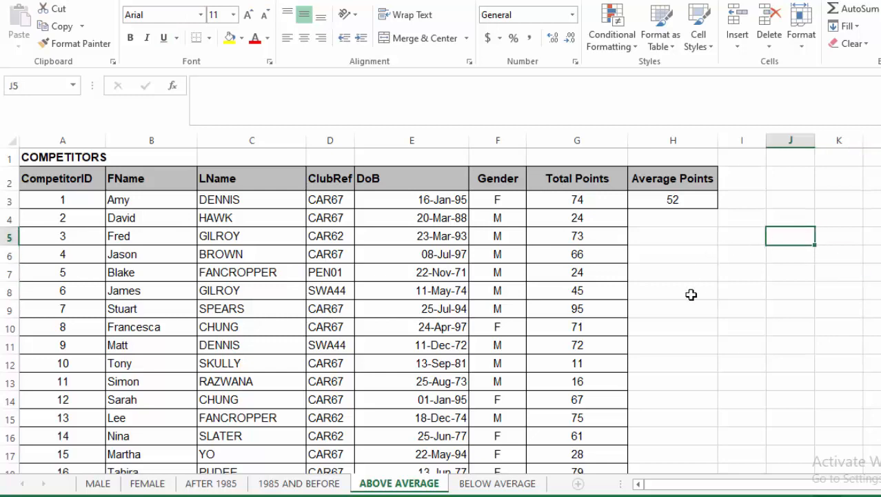
Highlight above-average Total Points in G3:G27 of the ABOVE AVERAGE sheet with Light Red Fill with Dark Red Text.
scroll(686, 331, "down", 3)
scroll(683, 329, "up", 3)
scroll(591, 366, "down", 2)
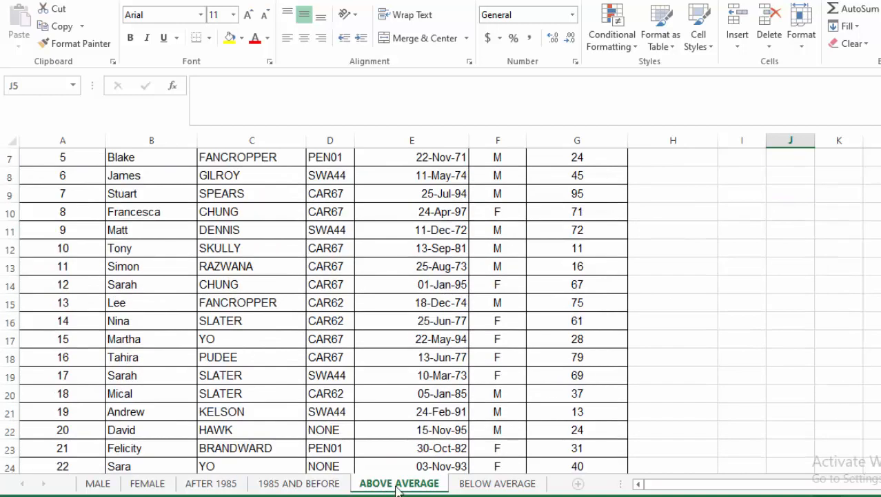
scroll(808, 305, "up", 2)
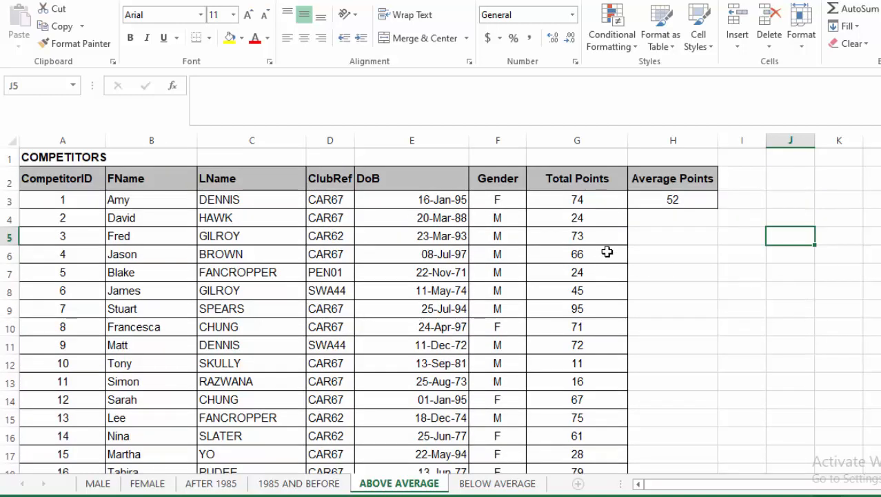
left_click_drag(578, 198, 584, 428)
scroll(744, 268, "up", 4)
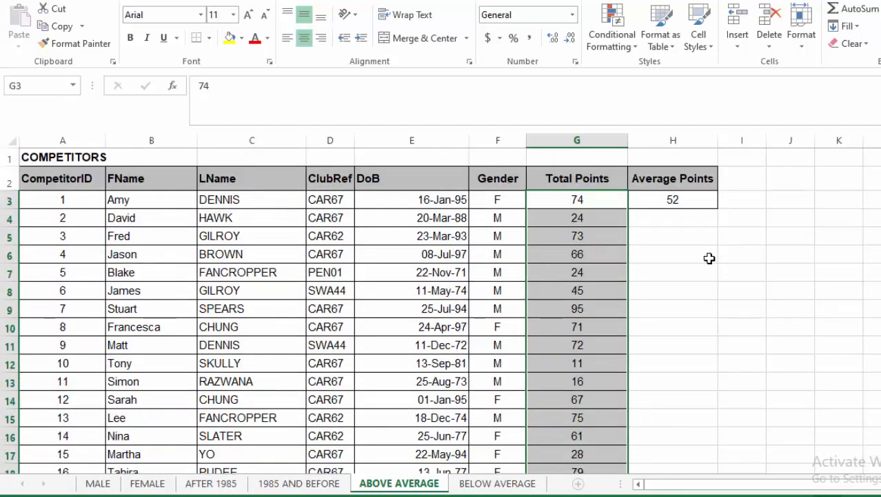
left_click(635, 47)
mouse_move(672, 71)
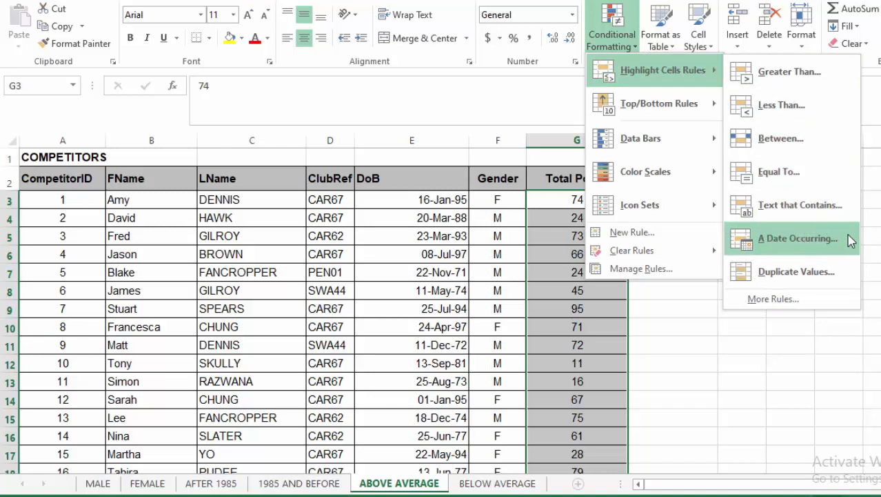
mouse_move(656, 104)
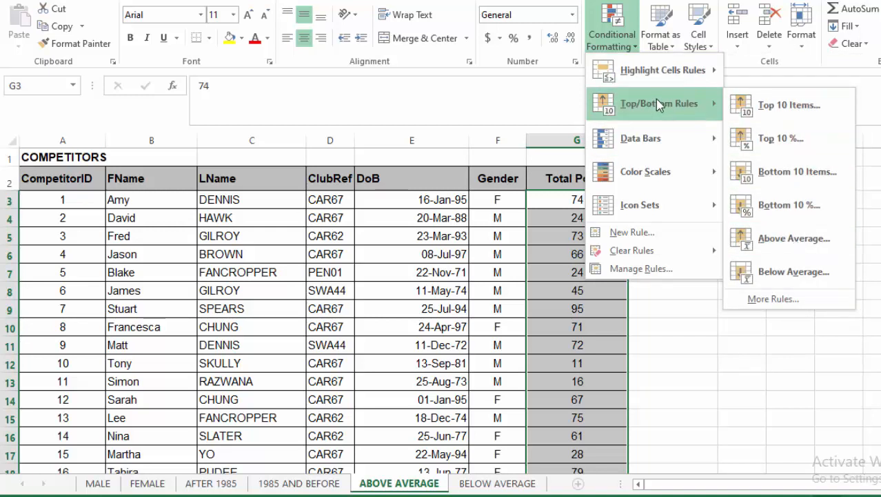
left_click(793, 238)
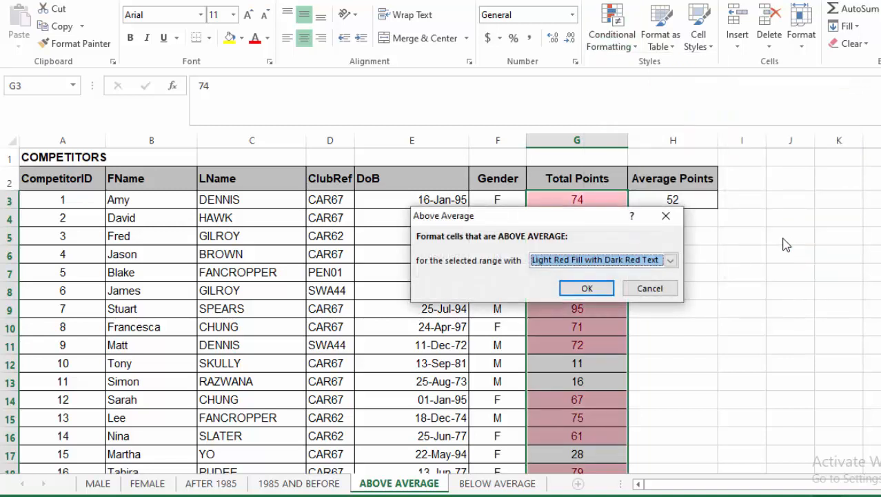
left_click(586, 288)
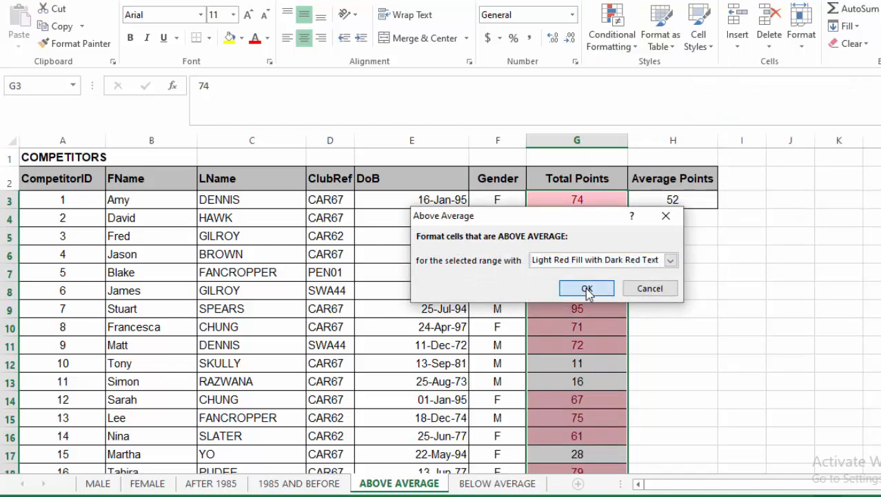
left_click(789, 254)
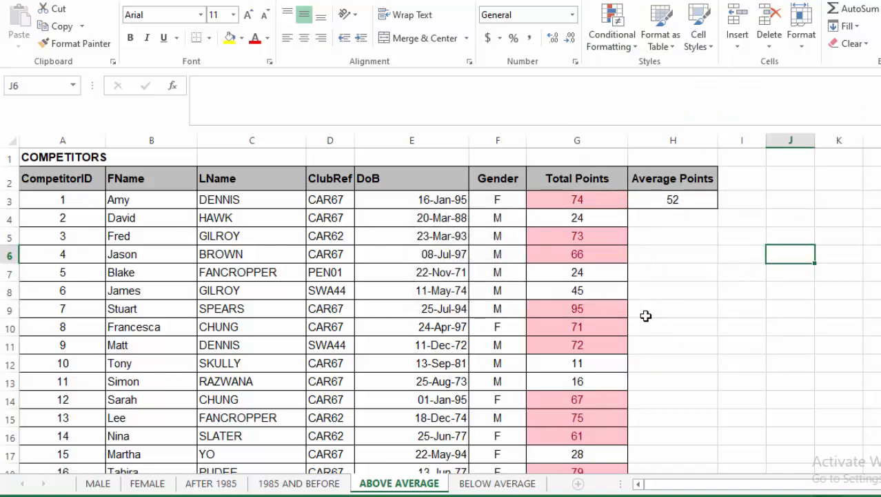
Check the highlighted Total Points against the Average Points in H3 down to the last competitor row of the ABOVE AVERAGE sheet.
scroll(596, 344, "down", 2)
scroll(596, 341, "up", 2)
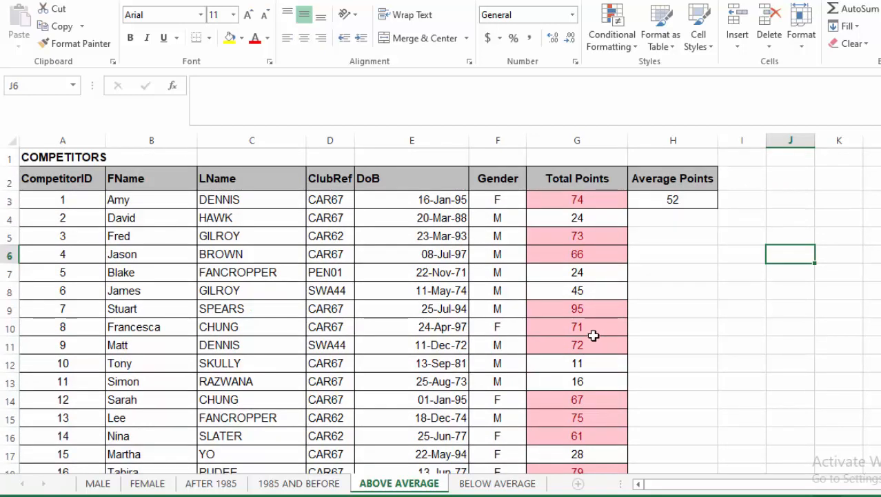
left_click(673, 200)
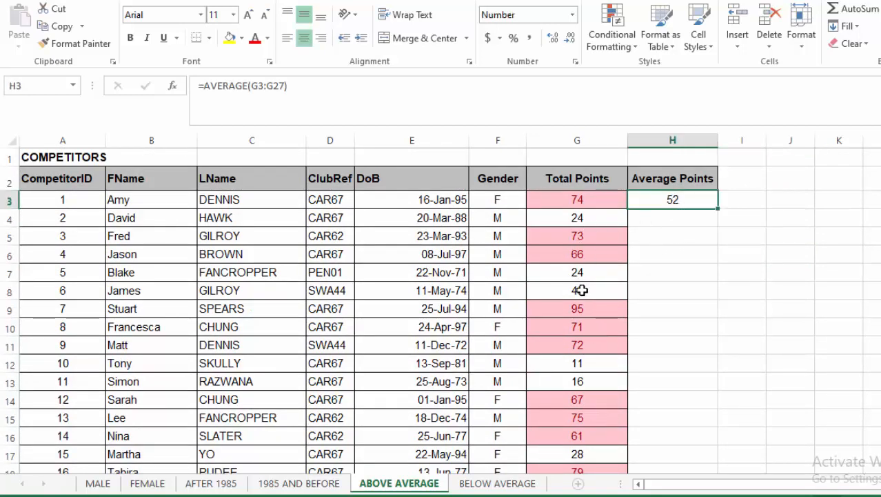
scroll(599, 289, "down", 1)
scroll(604, 307, "down", 3)
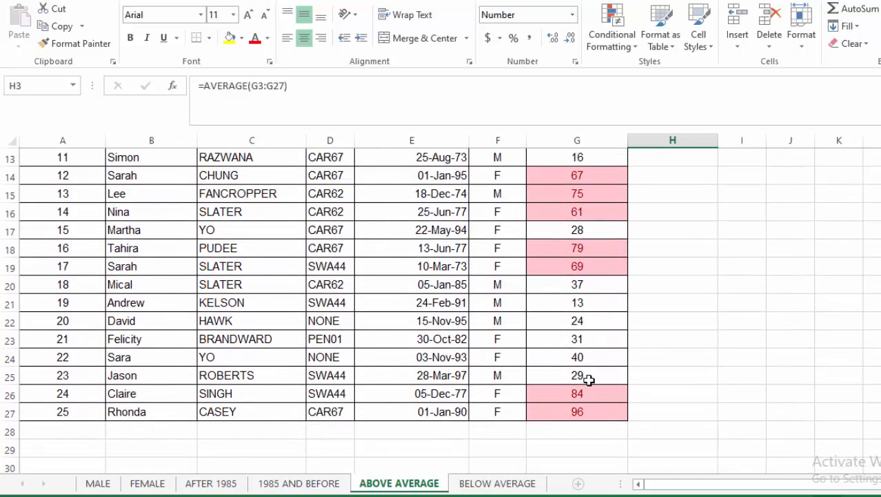
scroll(596, 365, "up", 4)
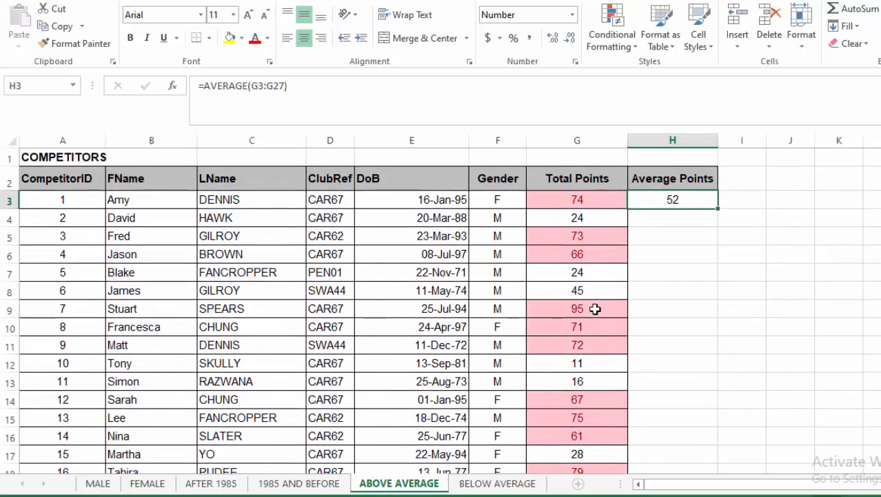
scroll(594, 311, "down", 3)
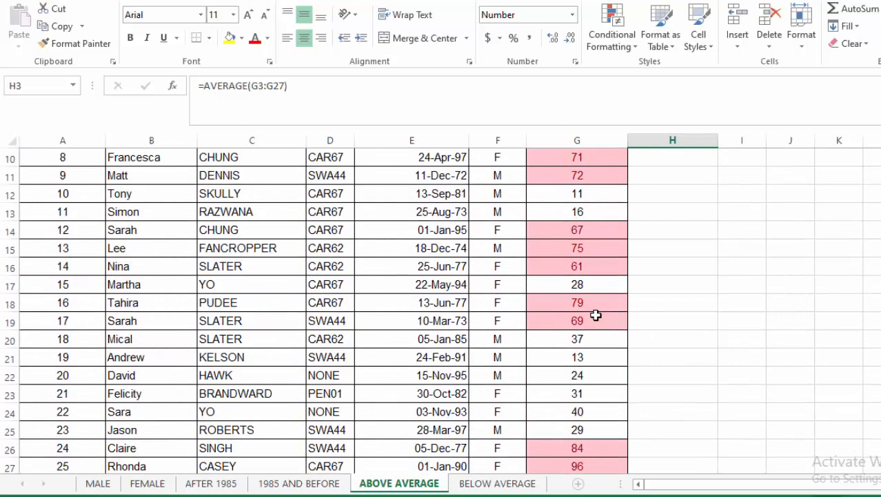
scroll(594, 311, "up", 3)
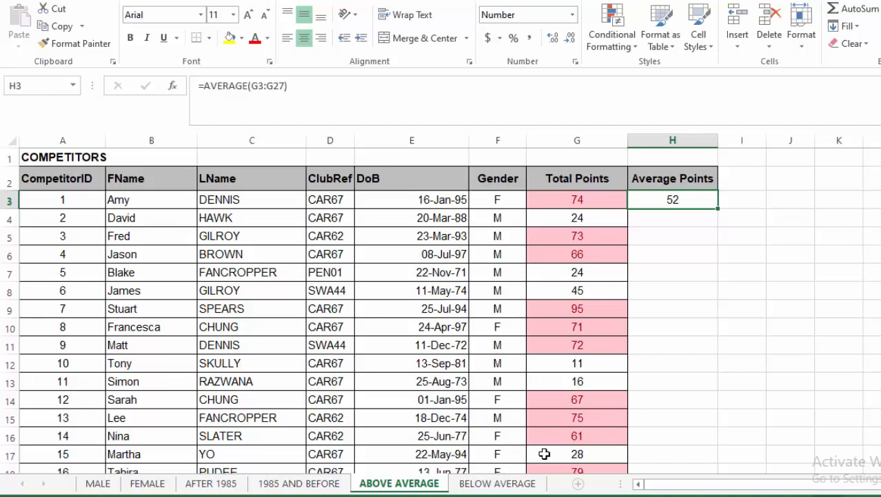
Calculate the average of the Total Points in G3:G27 with AVERAGE in cell H3 of the BELOW AVERAGE sheet.
left_click(496, 482)
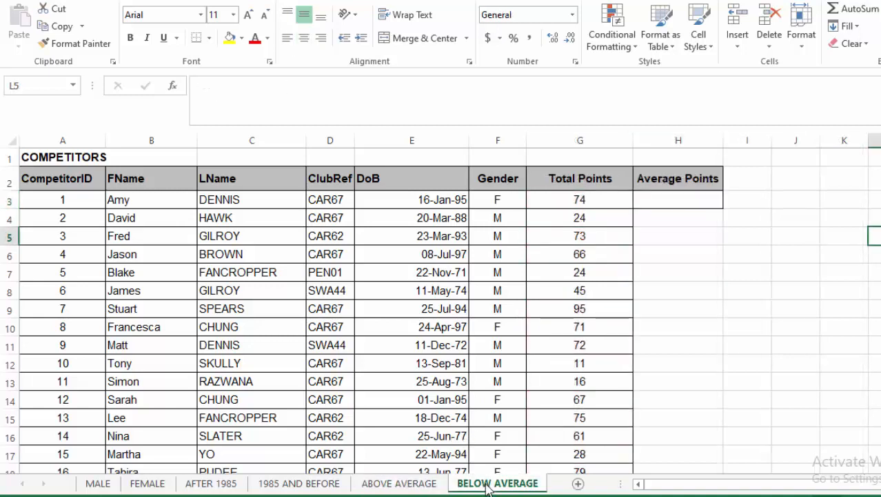
left_click(782, 258)
left_click(674, 199)
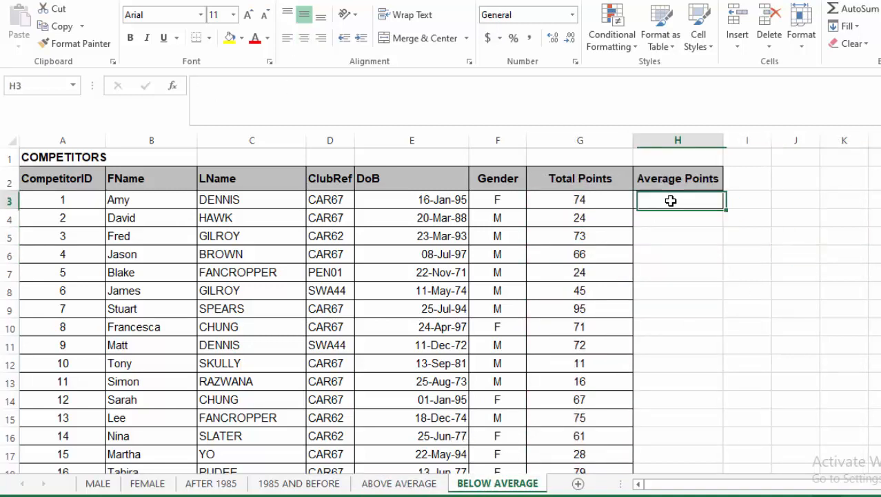
type("=avera")
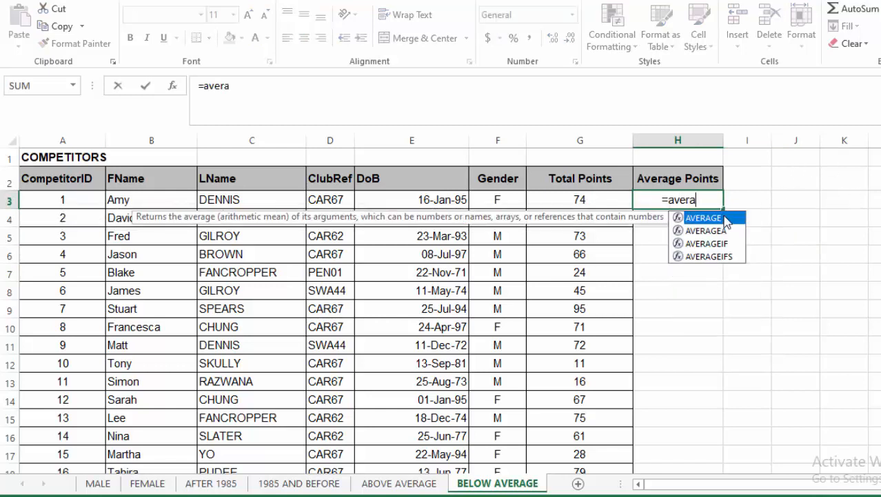
double_click(717, 218)
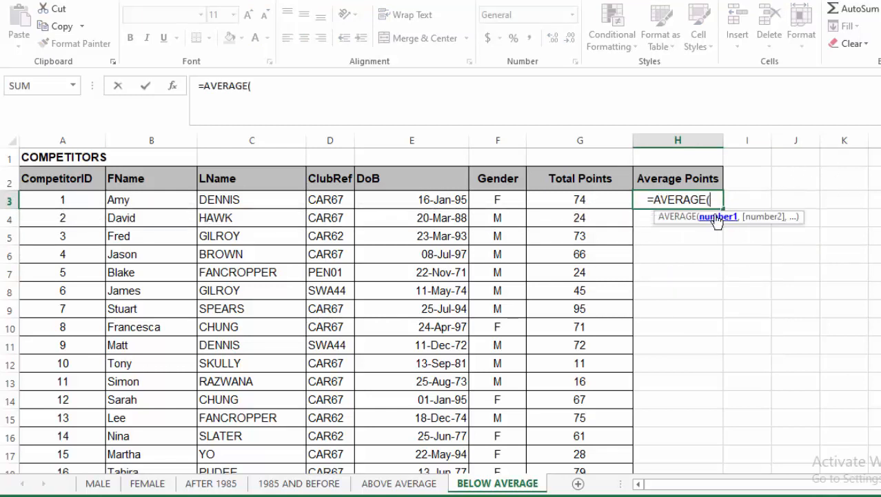
left_click(585, 199)
left_click_drag(584, 257, 583, 428)
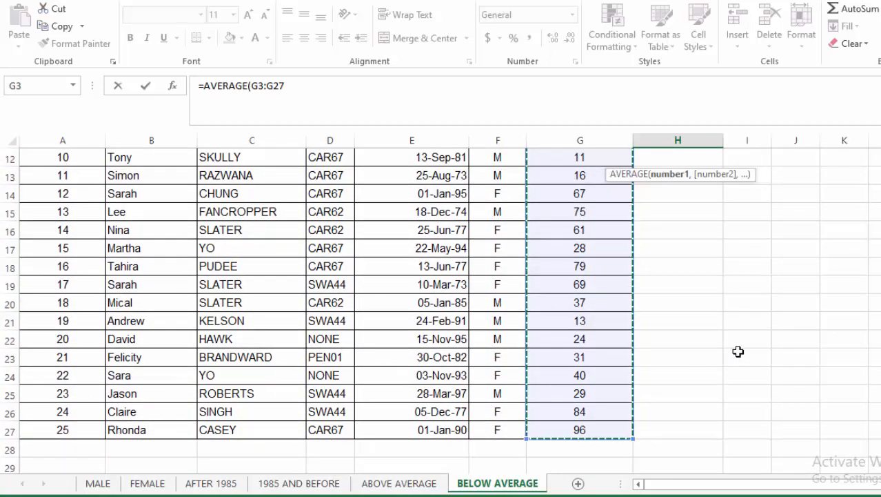
scroll(737, 342, "up", 4)
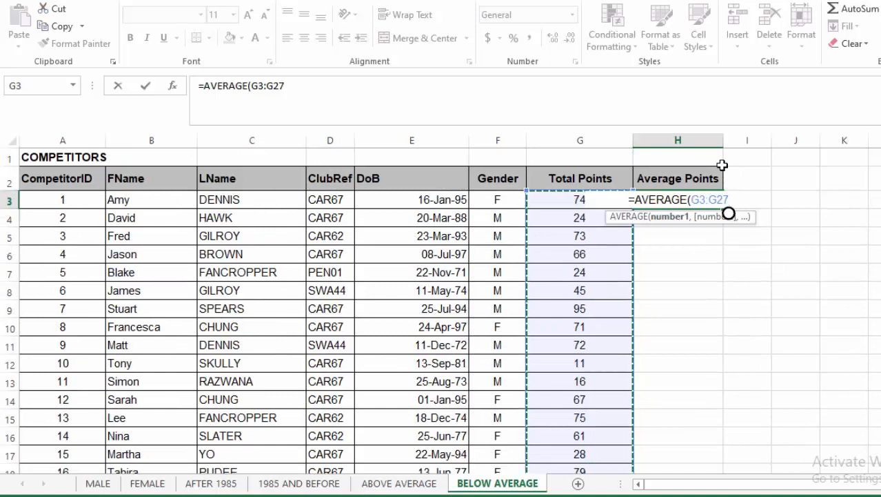
key("Return")
Format the Average Points value in H3 of the BELOW AVERAGE sheet to show no decimal places.
left_click(683, 197)
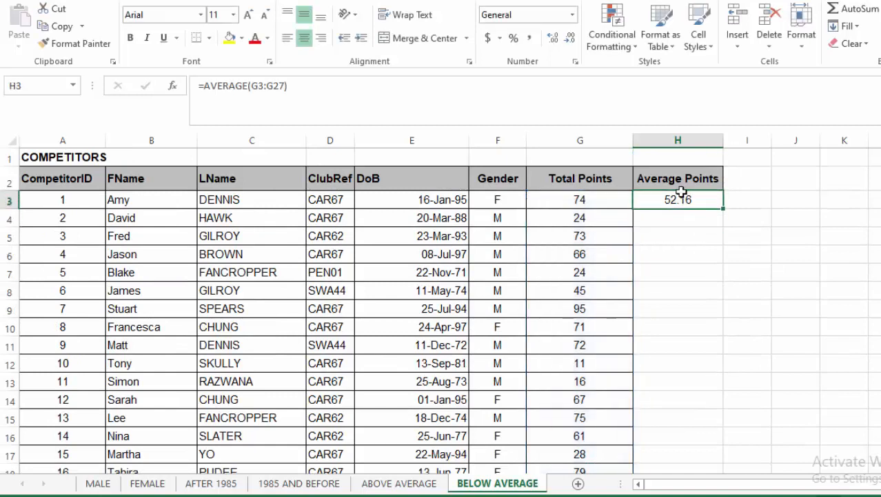
left_click(570, 38)
left_click(570, 38)
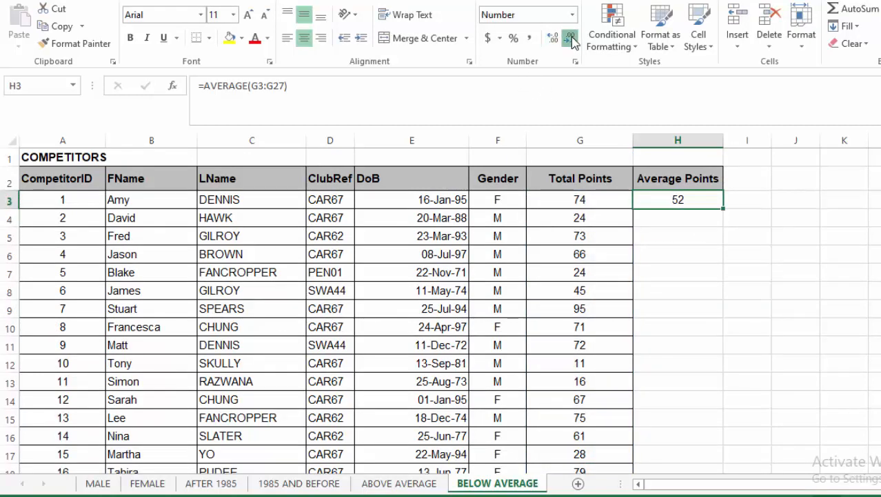
left_click(870, 235)
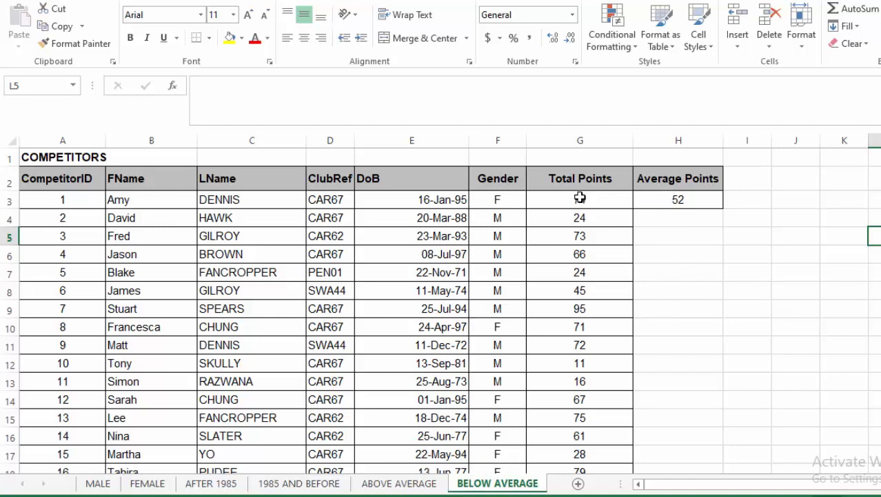
Highlight below-average Total Points in G3:G27 of the BELOW AVERAGE sheet with Light Red Fill with Dark Red Text.
left_click_drag(580, 199, 584, 430)
scroll(754, 254, "up", 4)
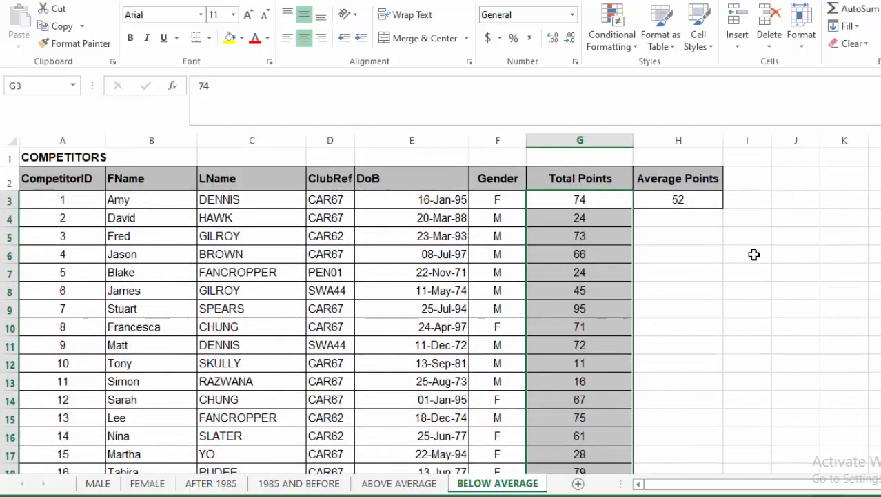
left_click(612, 31)
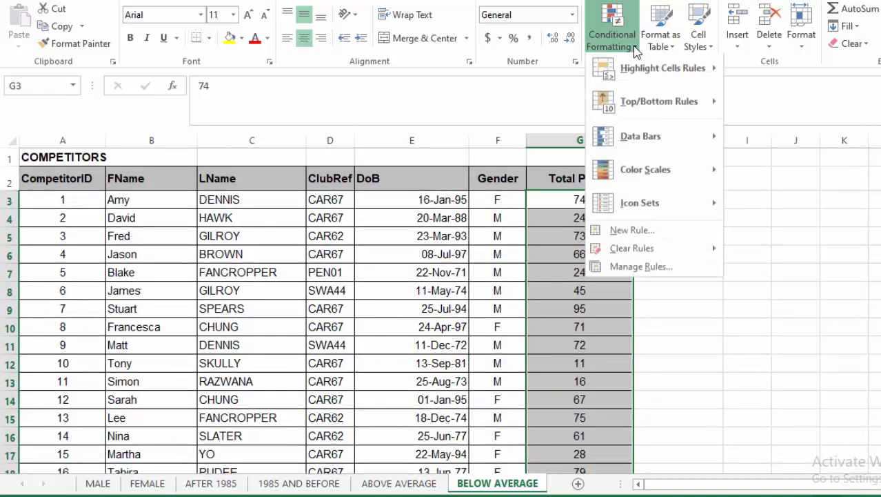
mouse_move(663, 108)
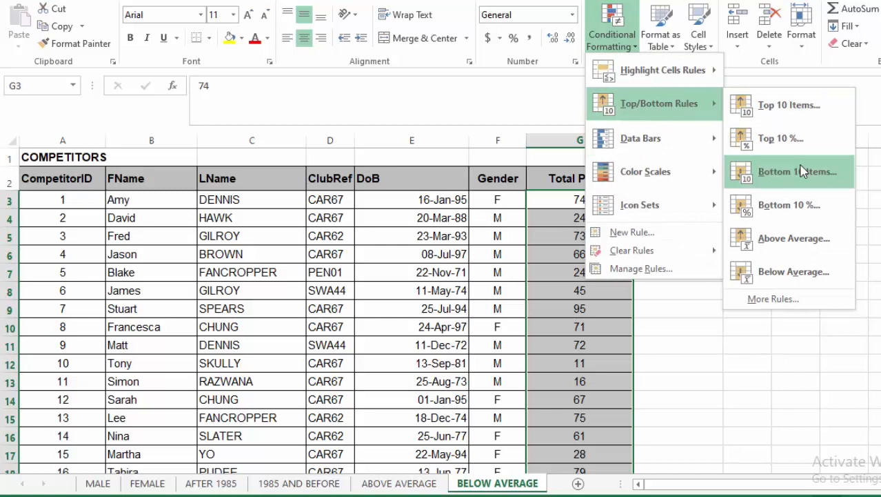
left_click(793, 272)
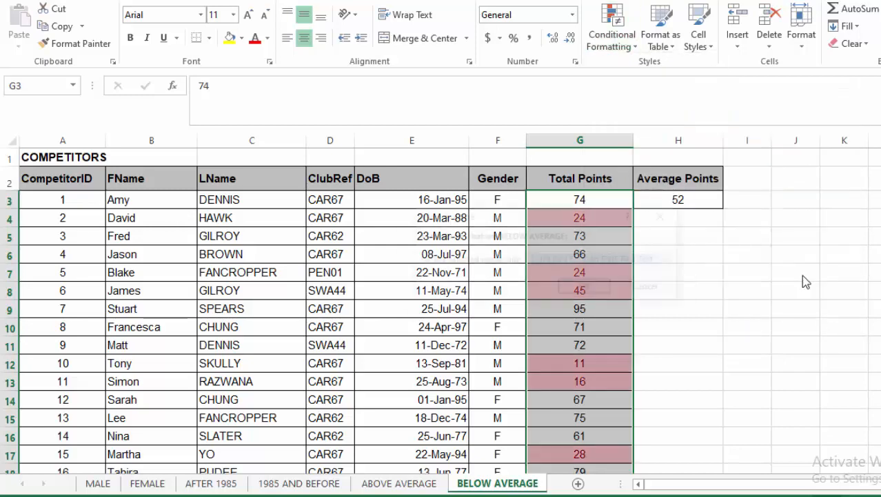
left_click(587, 290)
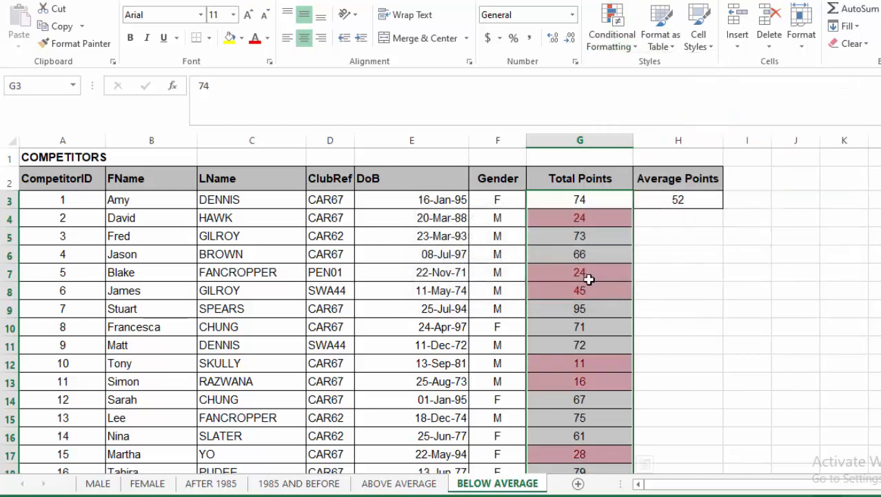
left_click(753, 305)
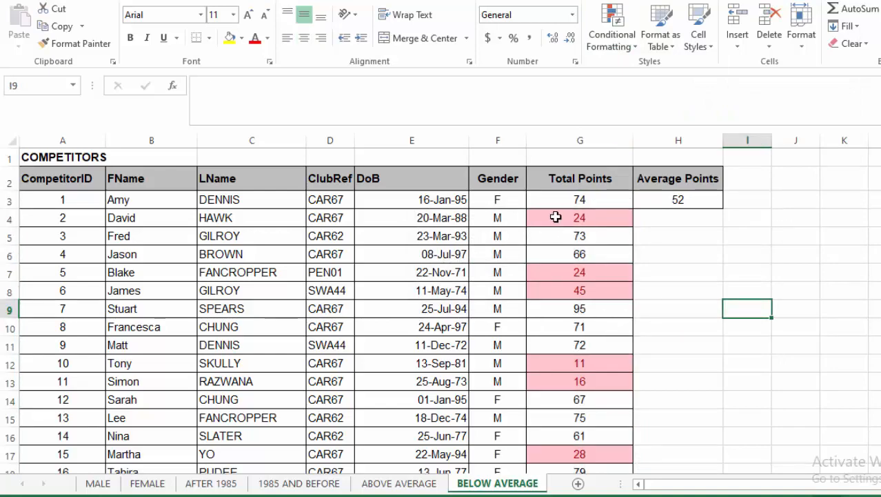
Review the highlighted Total Points on the BELOW AVERAGE sheet and the highlighting on each other sheet back to MALE.
scroll(594, 216, "down", 2)
scroll(592, 216, "down", 3)
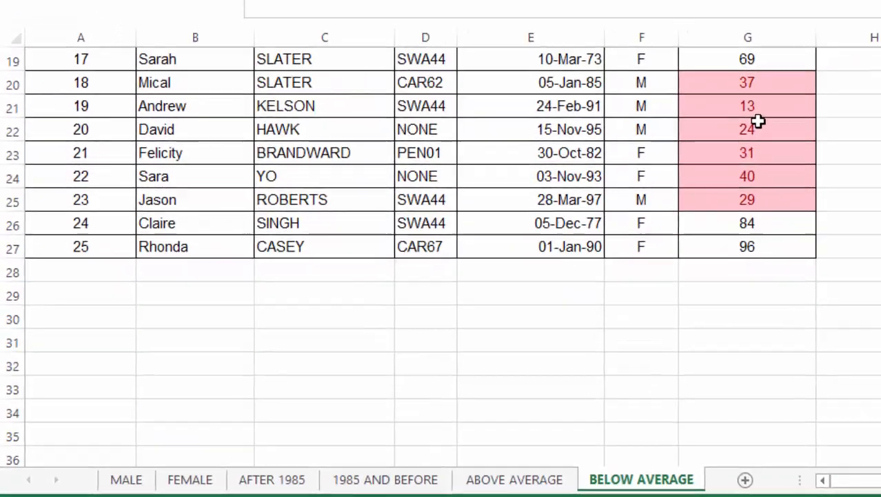
scroll(660, 170, "up", 5)
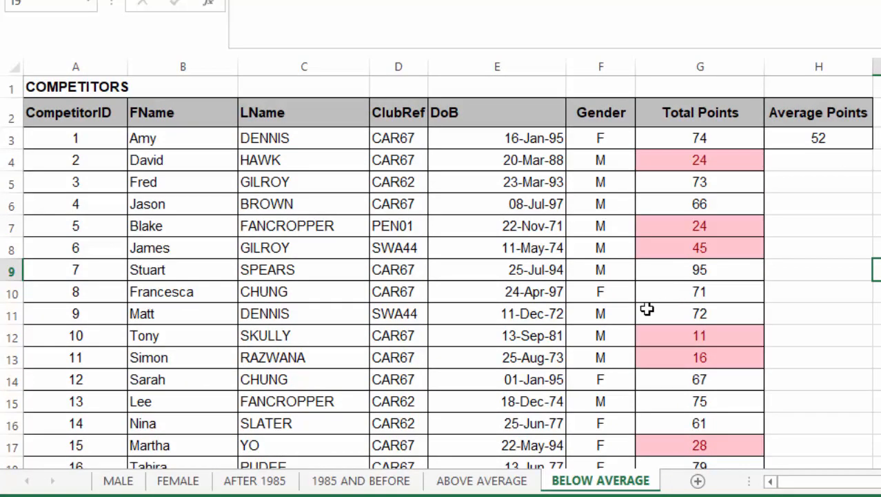
left_click(516, 482)
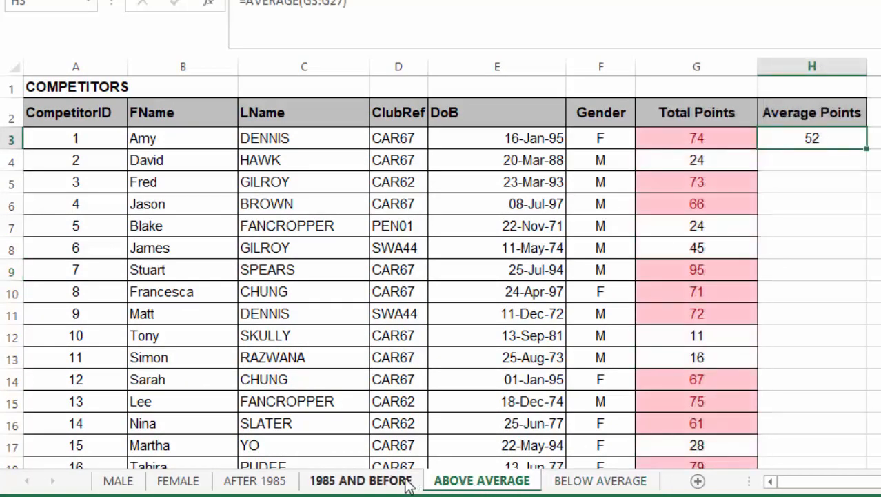
left_click(406, 483)
left_click(276, 481)
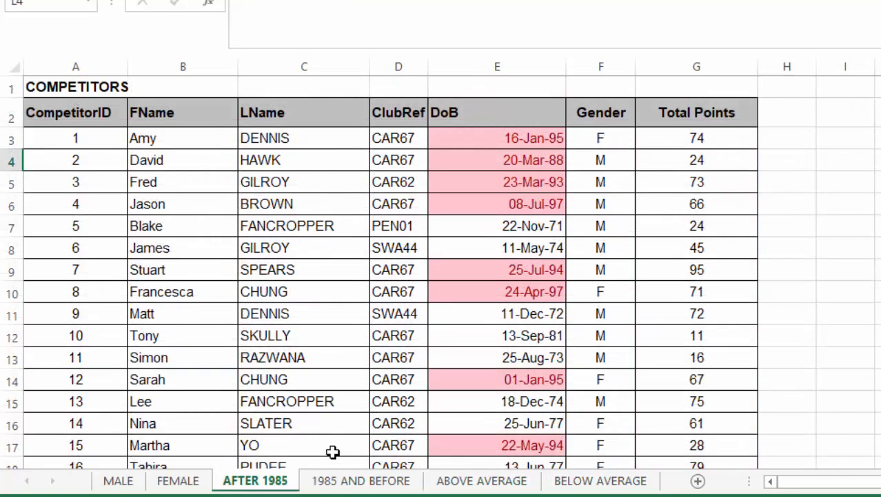
left_click(185, 482)
left_click(119, 481)
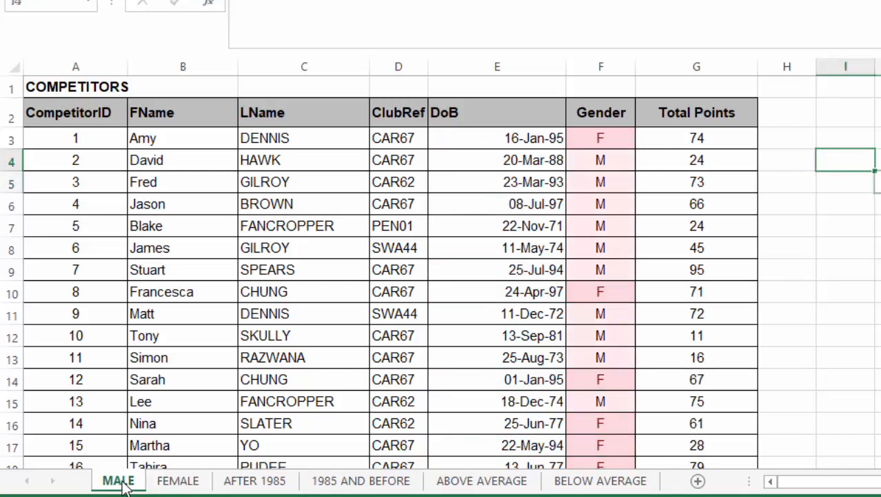